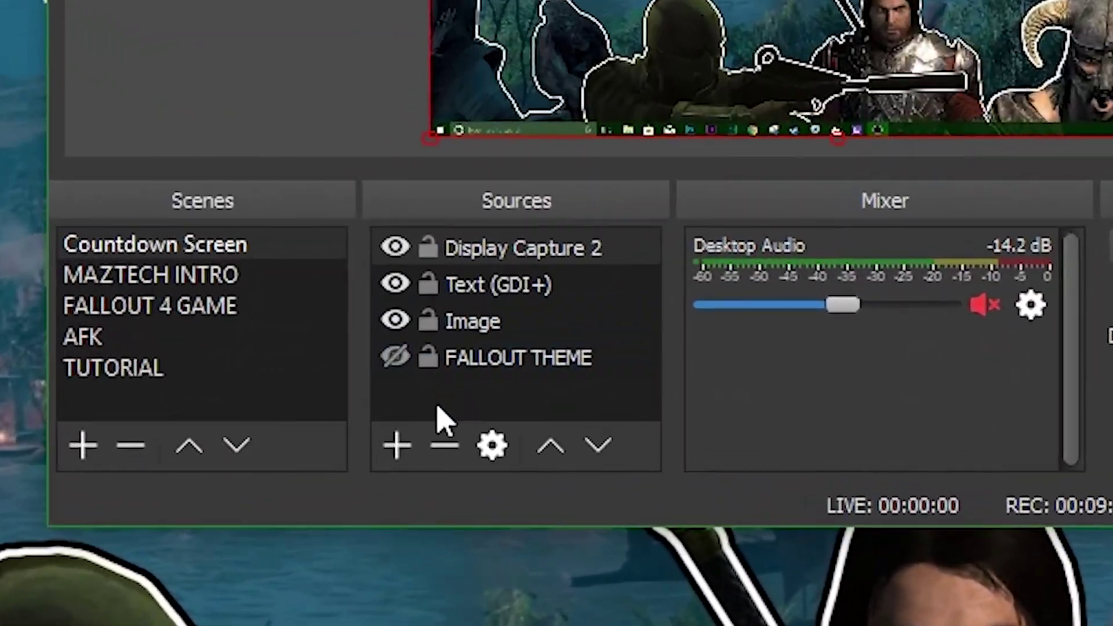
Add a new image source to the Countdown Screen scene using the Tales from the Borderlands picture, and hide it.
click(397, 448)
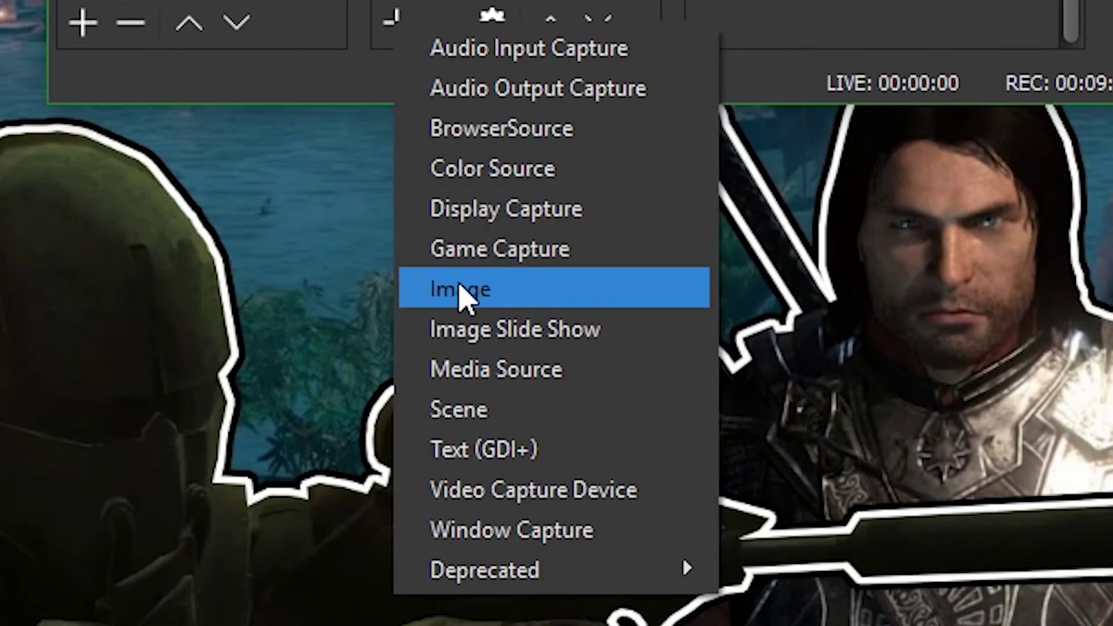
click(464, 290)
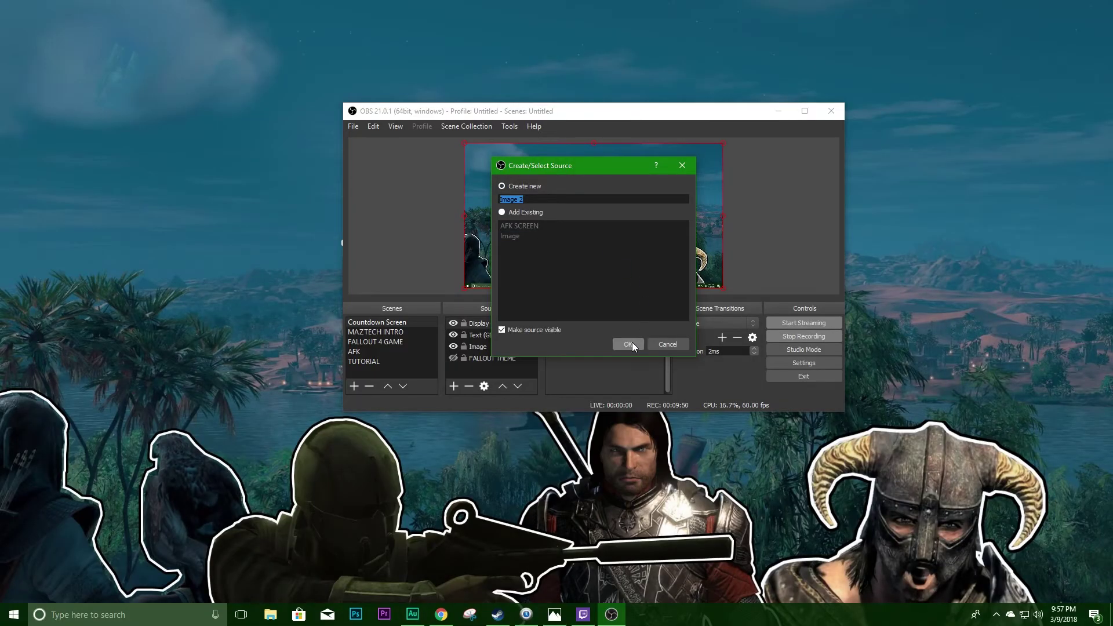
click(633, 345)
click(769, 337)
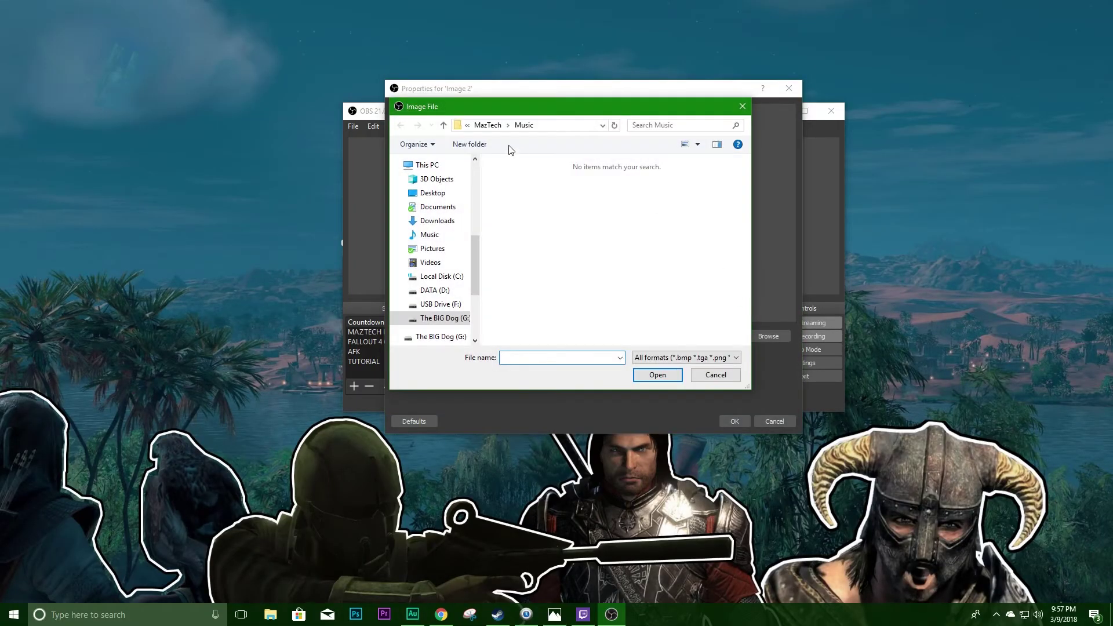
click(508, 225)
click(655, 374)
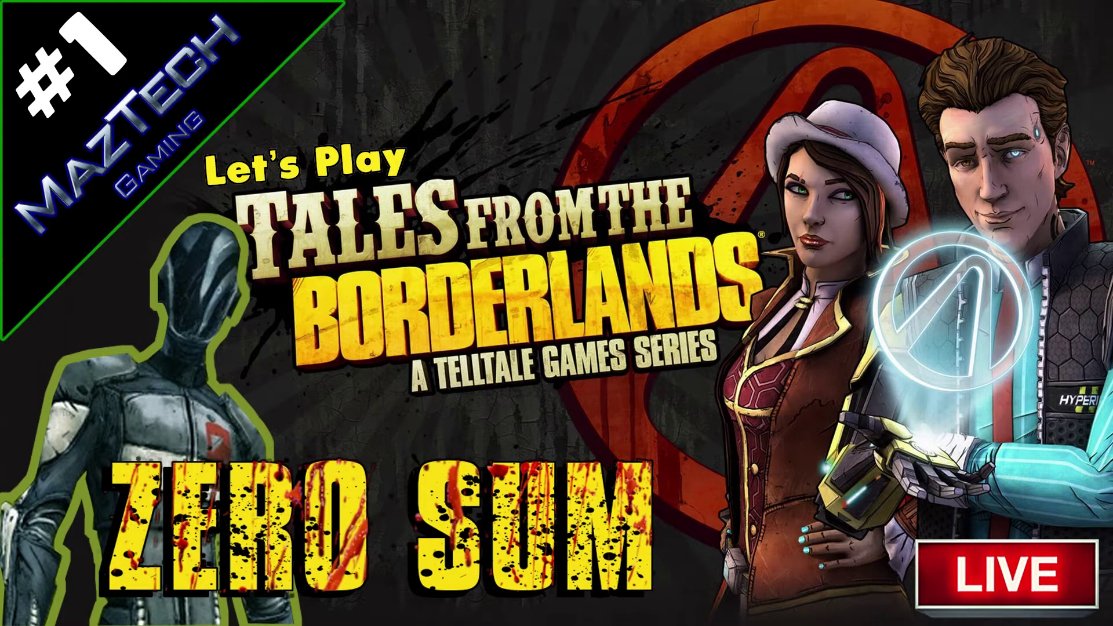
click(454, 323)
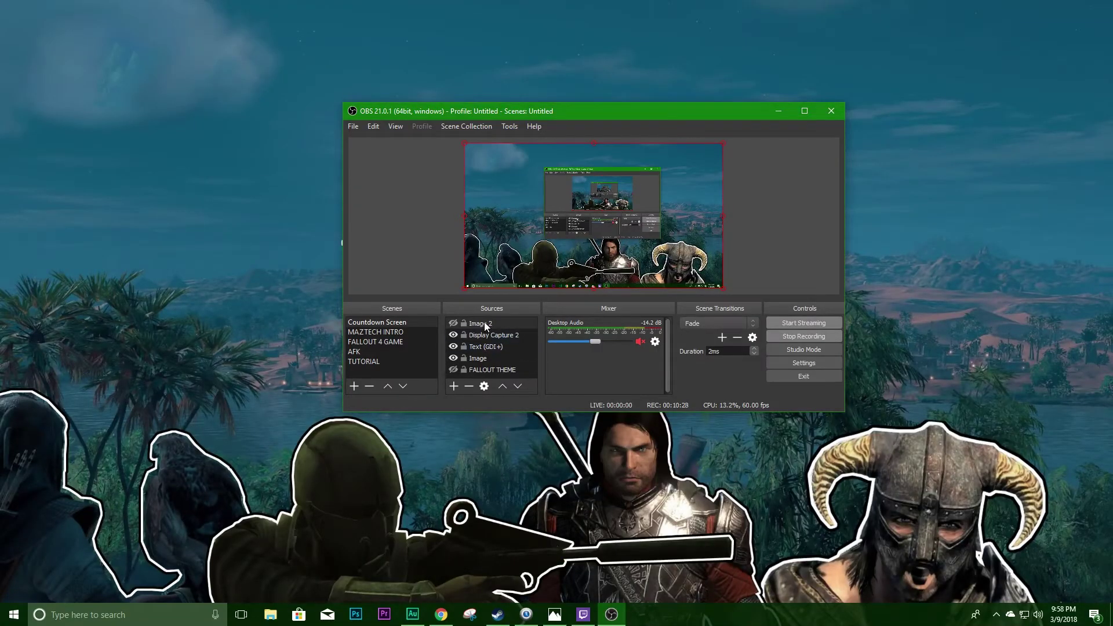
Move Image 2 below Display Capture 2 and toggle the display capture off and on to compare the layering.
drag(486, 322, 488, 341)
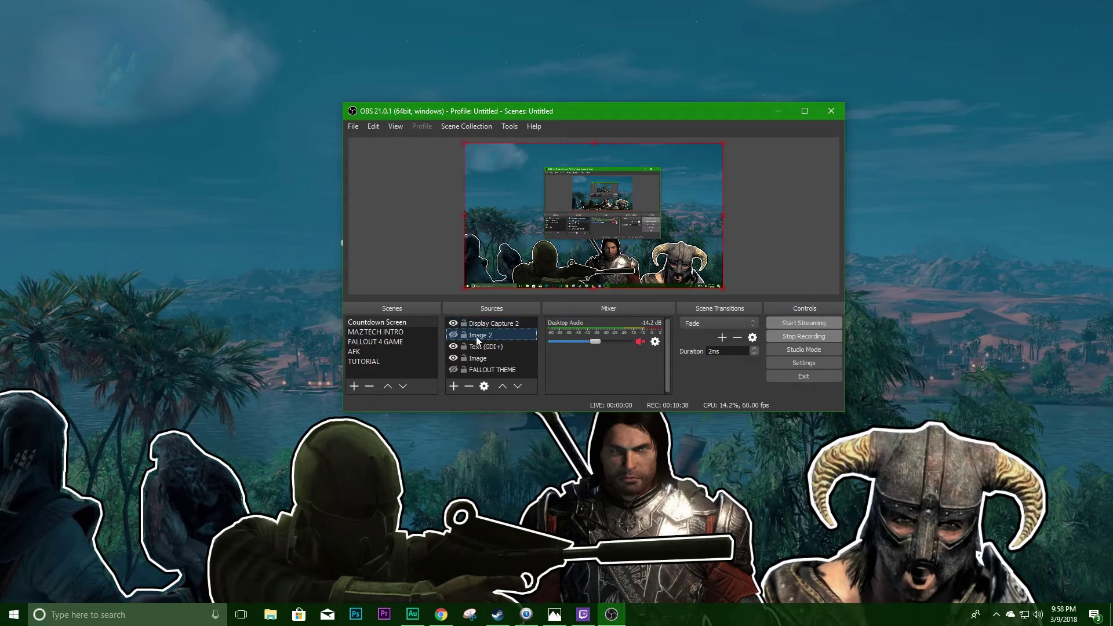
click(453, 335)
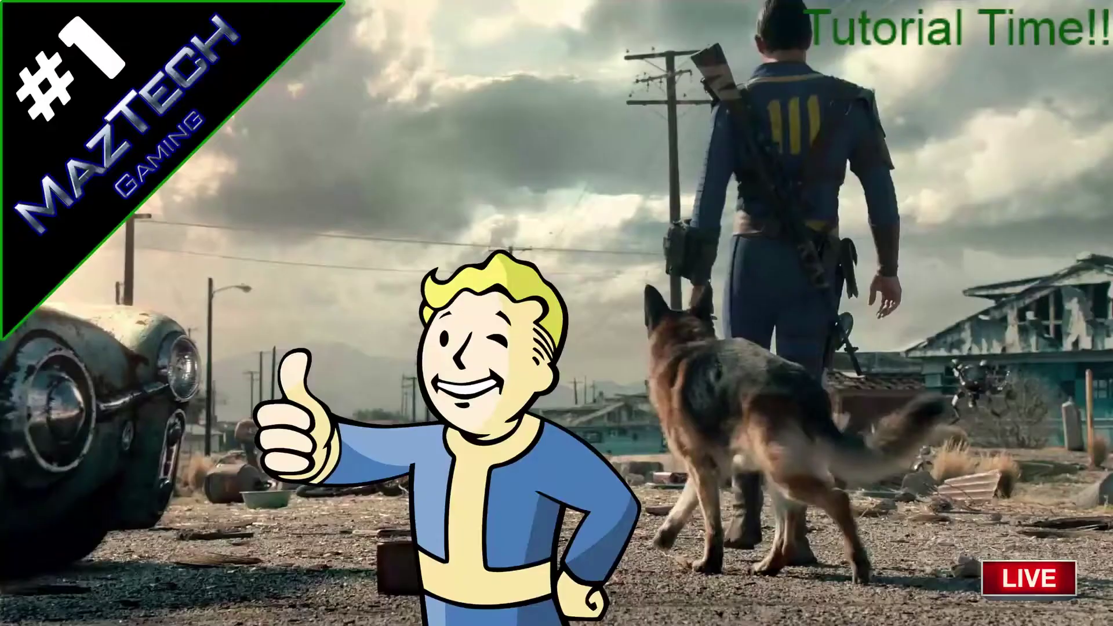
click(454, 323)
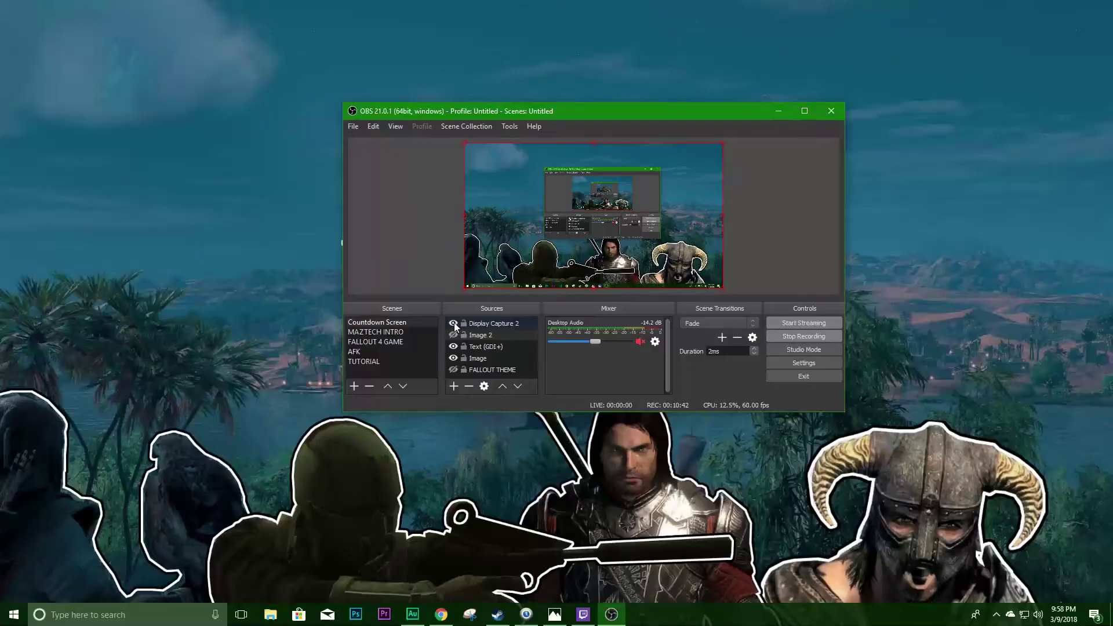
click(454, 323)
click(454, 323)
Return Image 2 to the top of the sources to test its visibility, and delete it from the scene.
drag(474, 334, 487, 324)
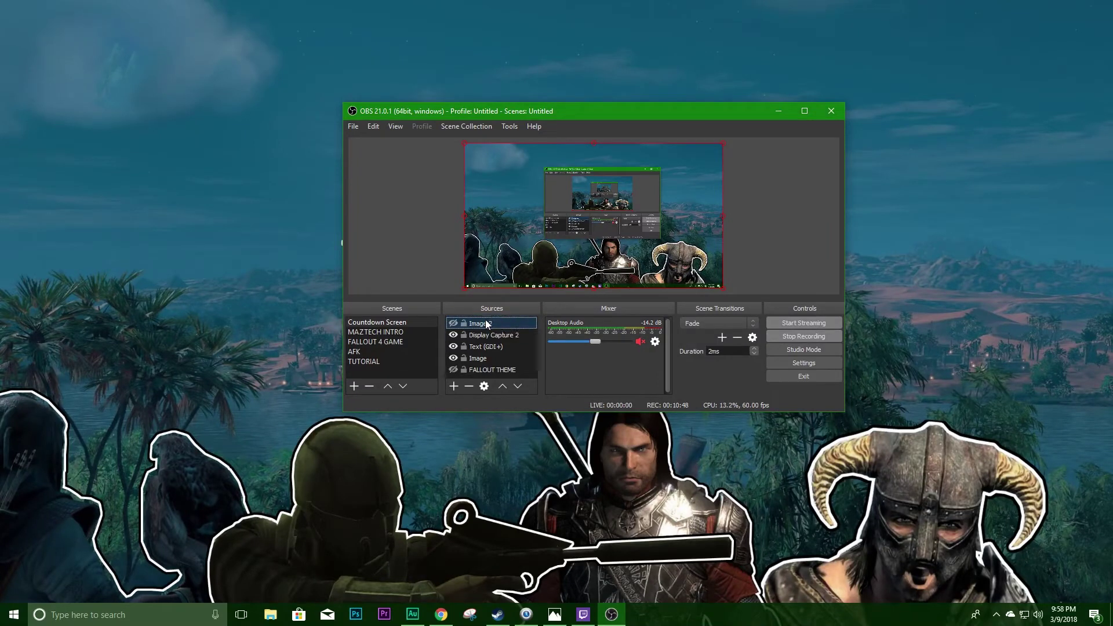
click(454, 323)
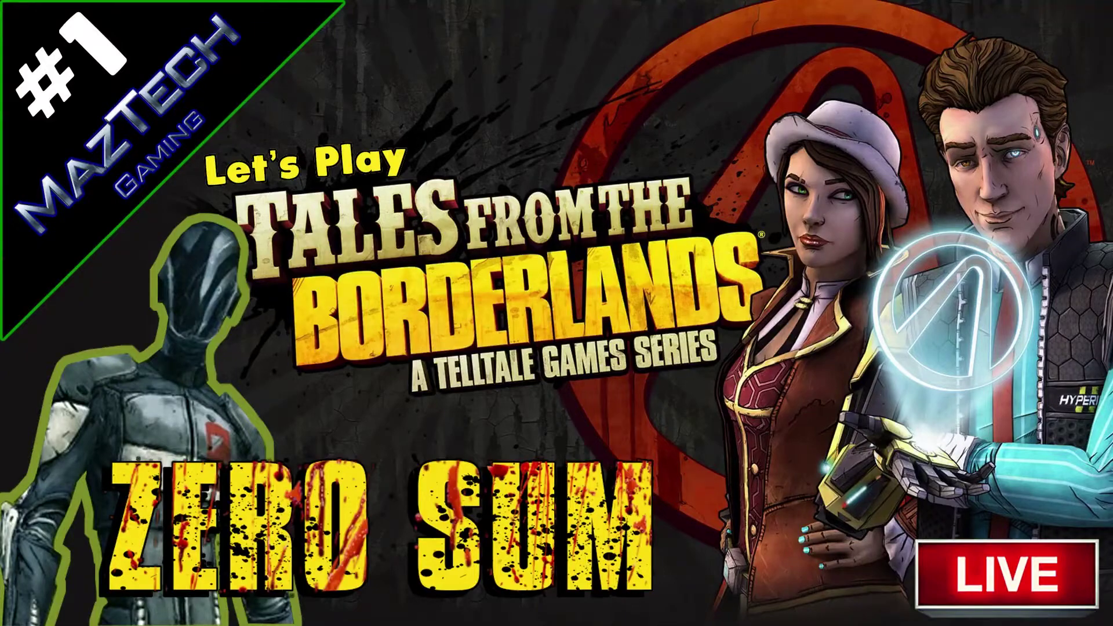
click(454, 323)
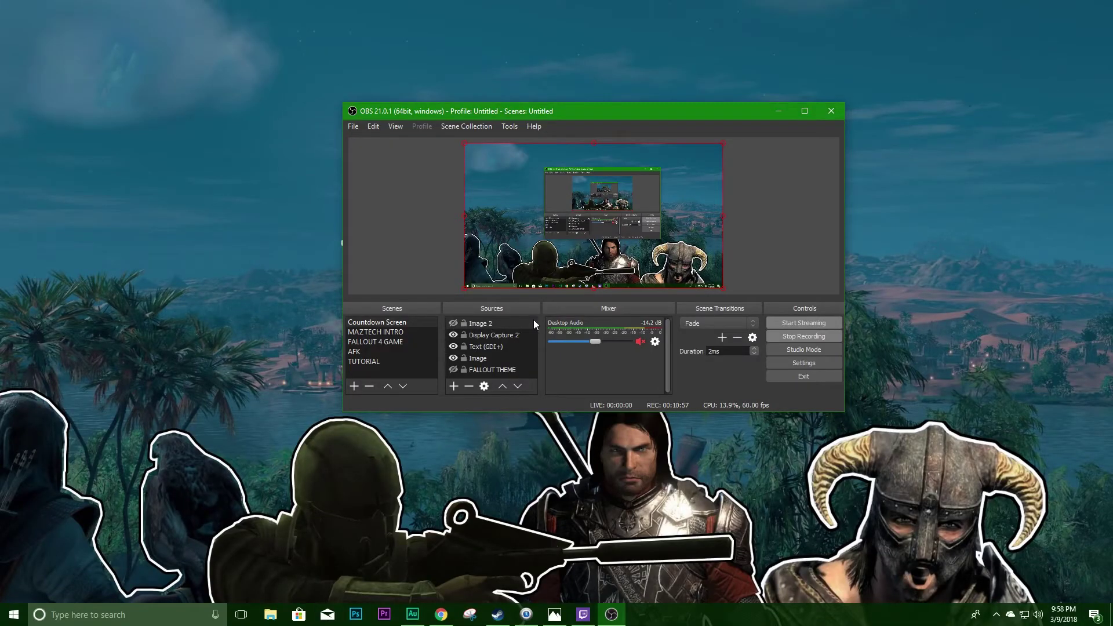
key(Delete)
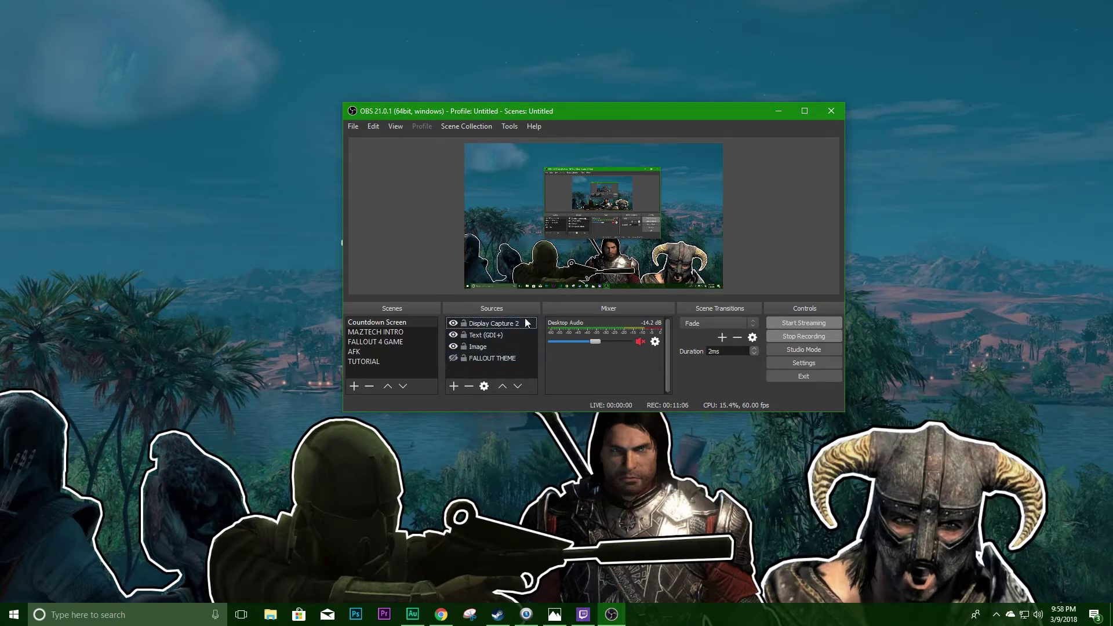
Make the FALLOUT THEME source visible and add a new media source without assigning it a file.
click(454, 358)
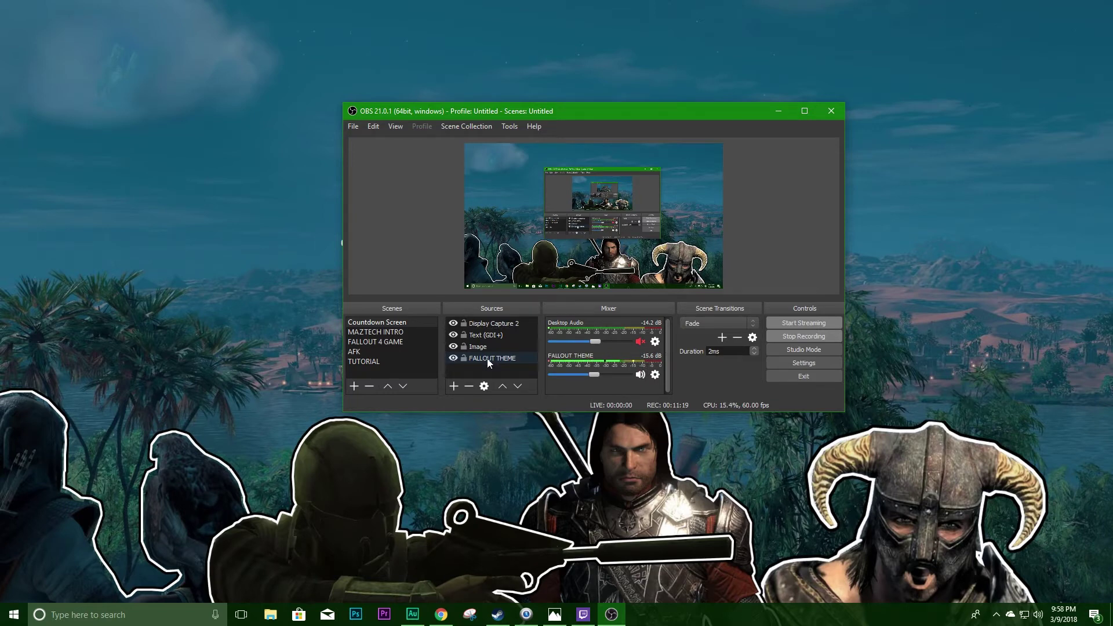
click(454, 385)
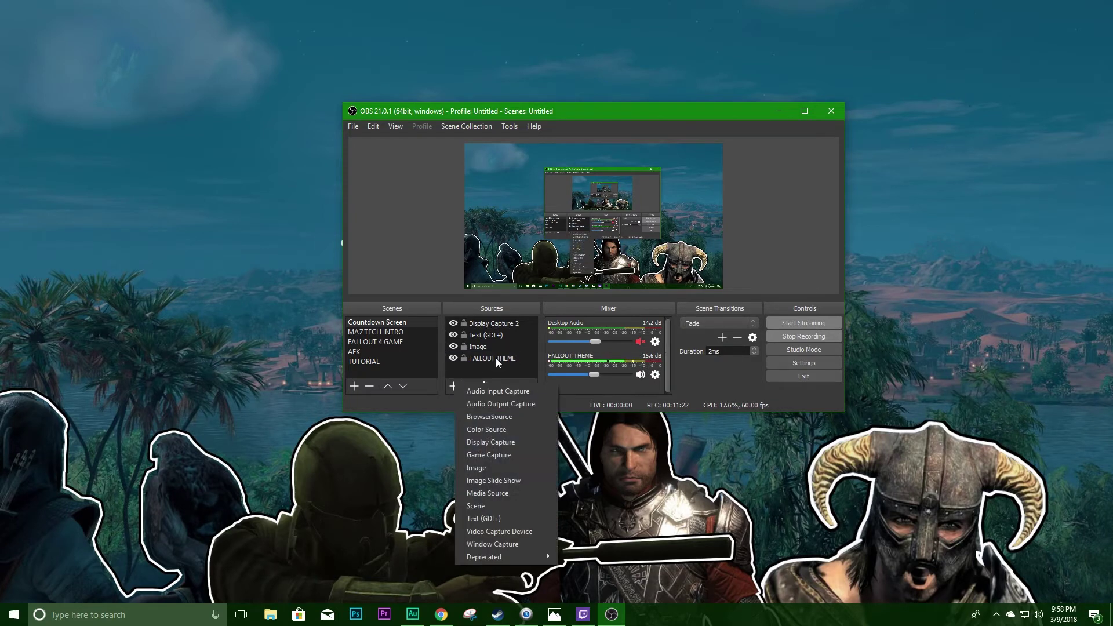
click(502, 494)
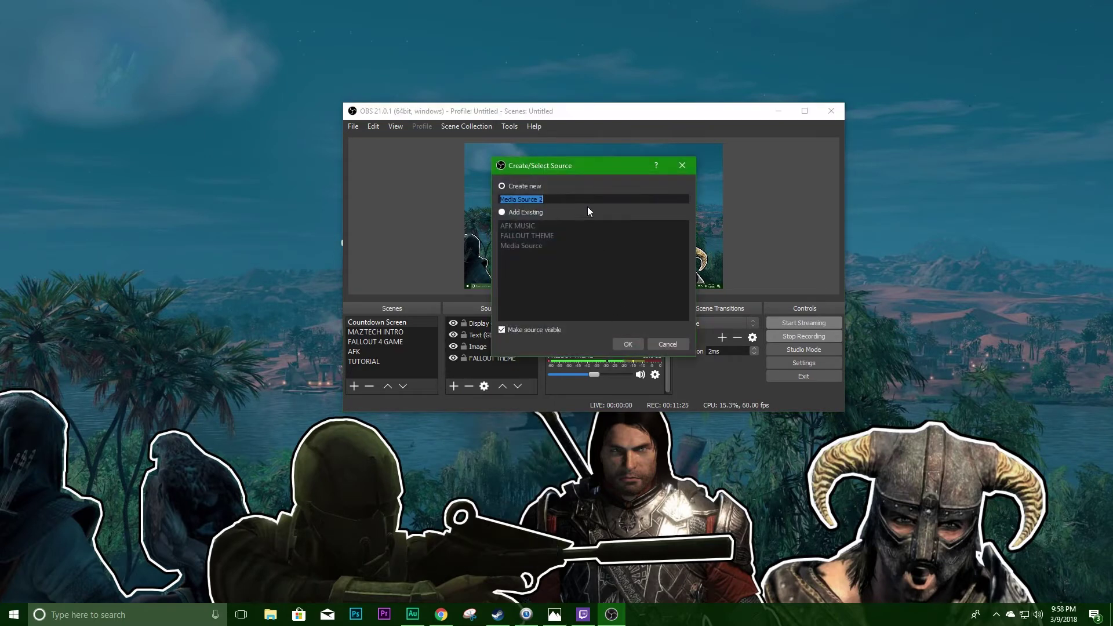
click(626, 342)
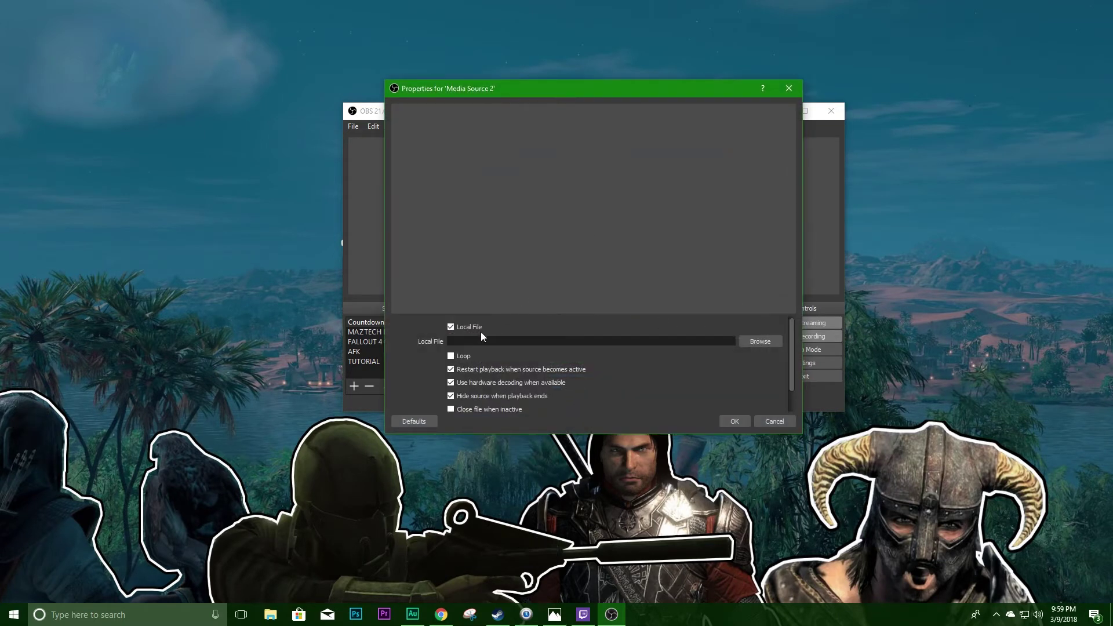
key(Escape)
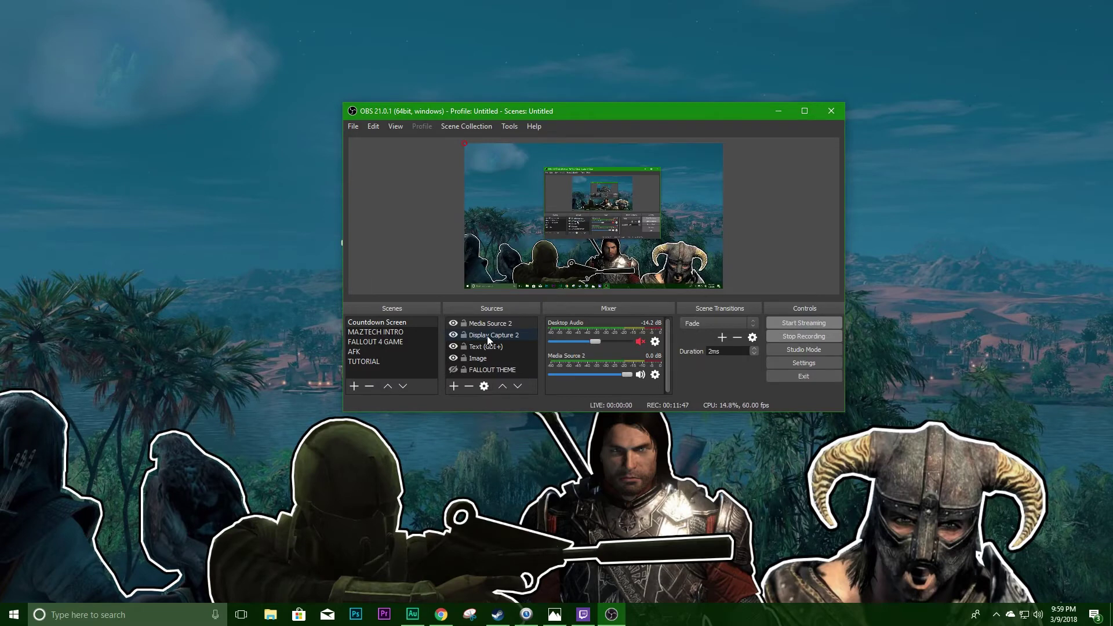
Add another new media source to the Countdown Screen scene and load a local music file into it.
click(454, 386)
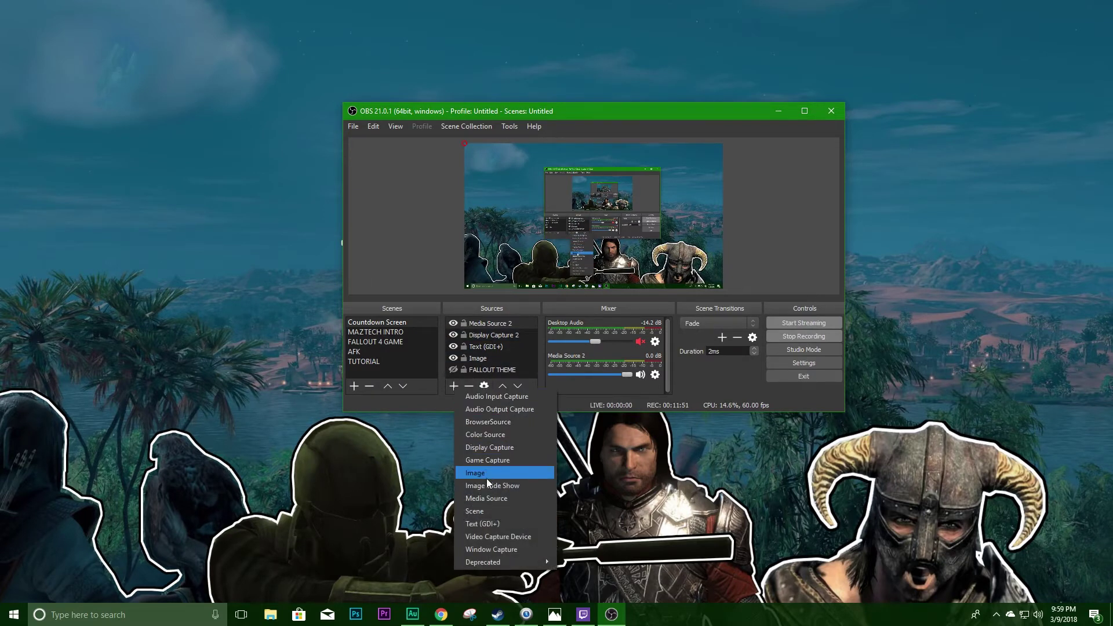
click(485, 498)
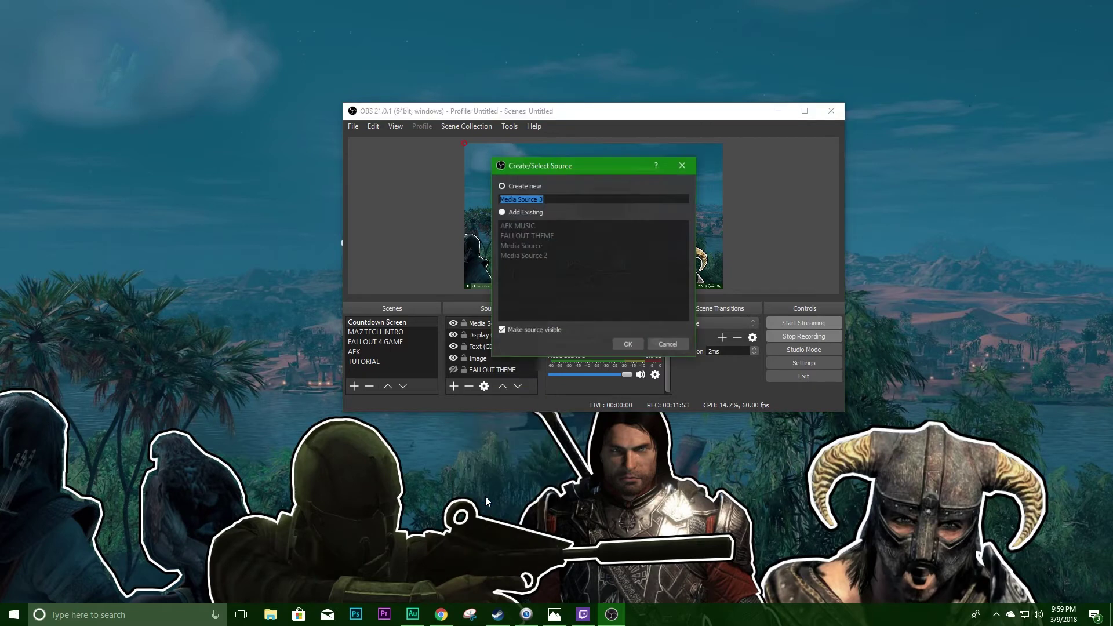
click(629, 344)
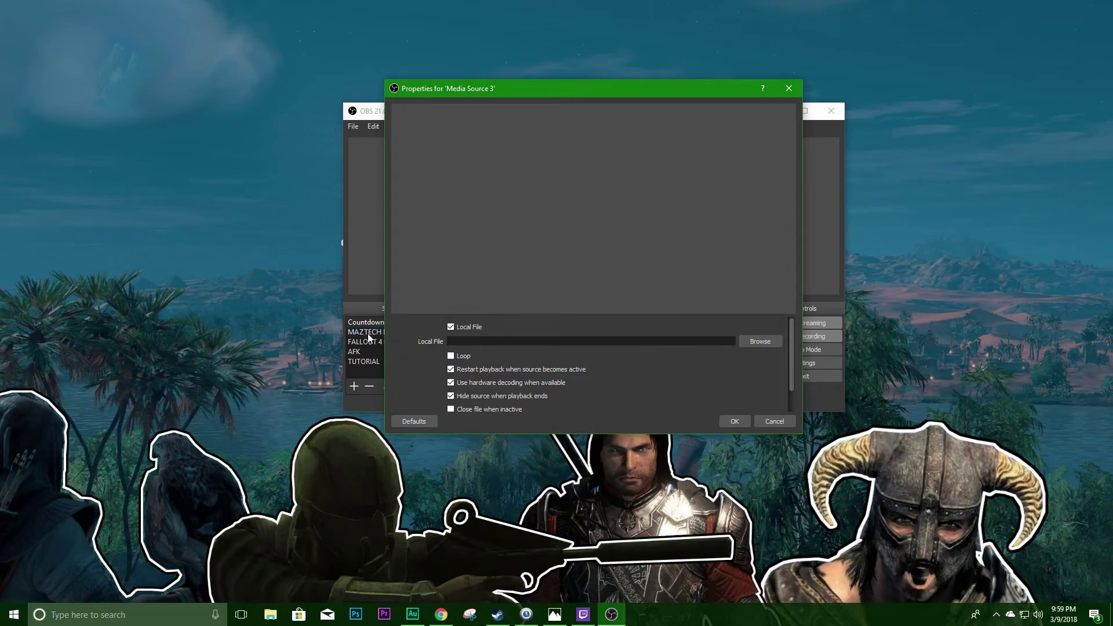
click(760, 342)
scroll(419, 242, up, 5)
click(419, 242)
scroll(667, 226, down, 3)
scroll(671, 224, up, 2)
double_click(684, 292)
click(734, 423)
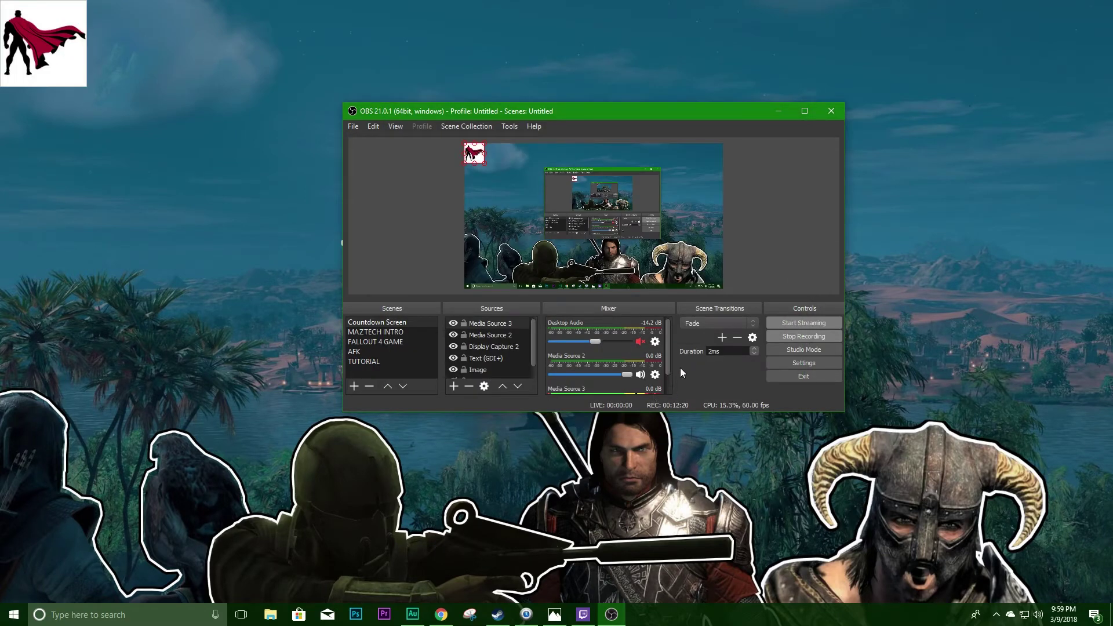
Lower Media Source 3's volume to about -14.6 dB and move the source below Display Capture 2.
scroll(671, 363, down, 1)
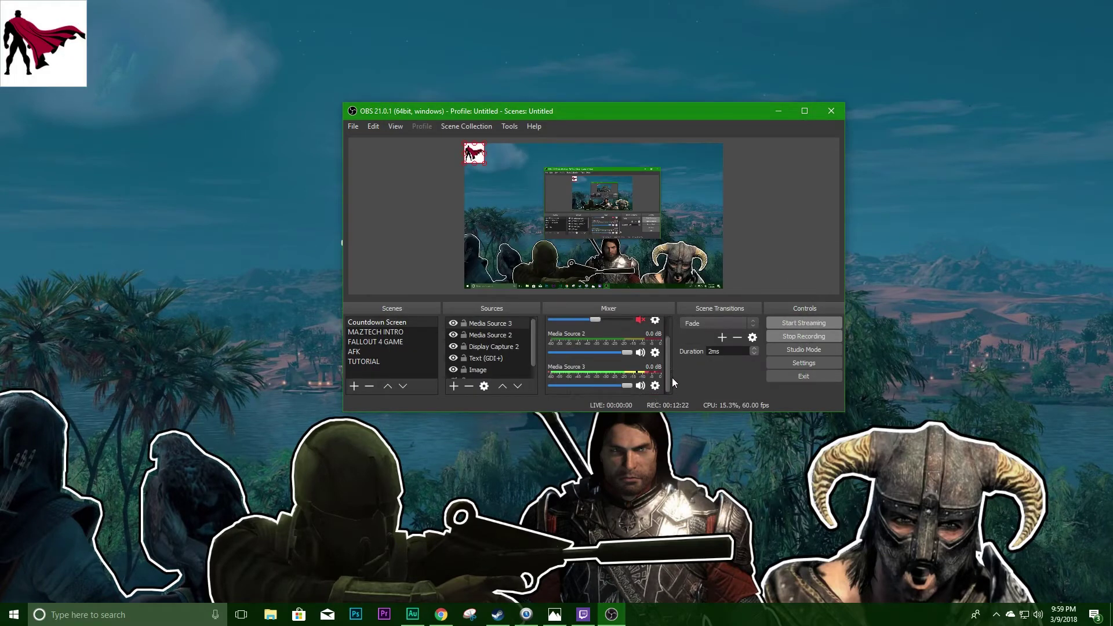
drag(628, 385, 625, 385)
drag(492, 324, 493, 348)
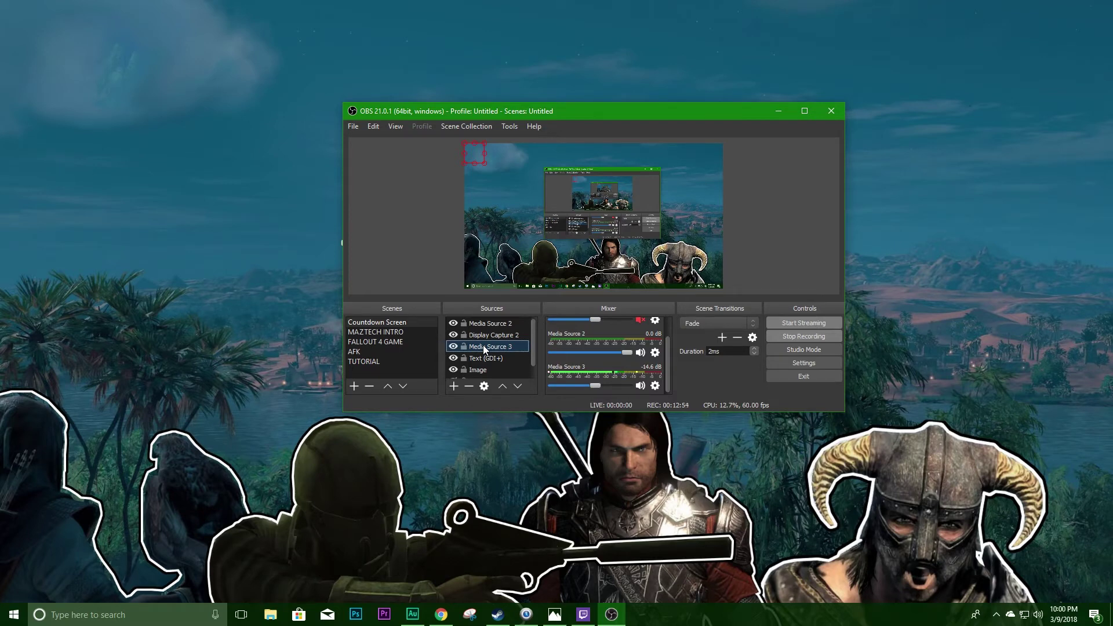
Set Media Source 3's audio monitoring to Monitor and Output in the advanced audio properties.
click(374, 127)
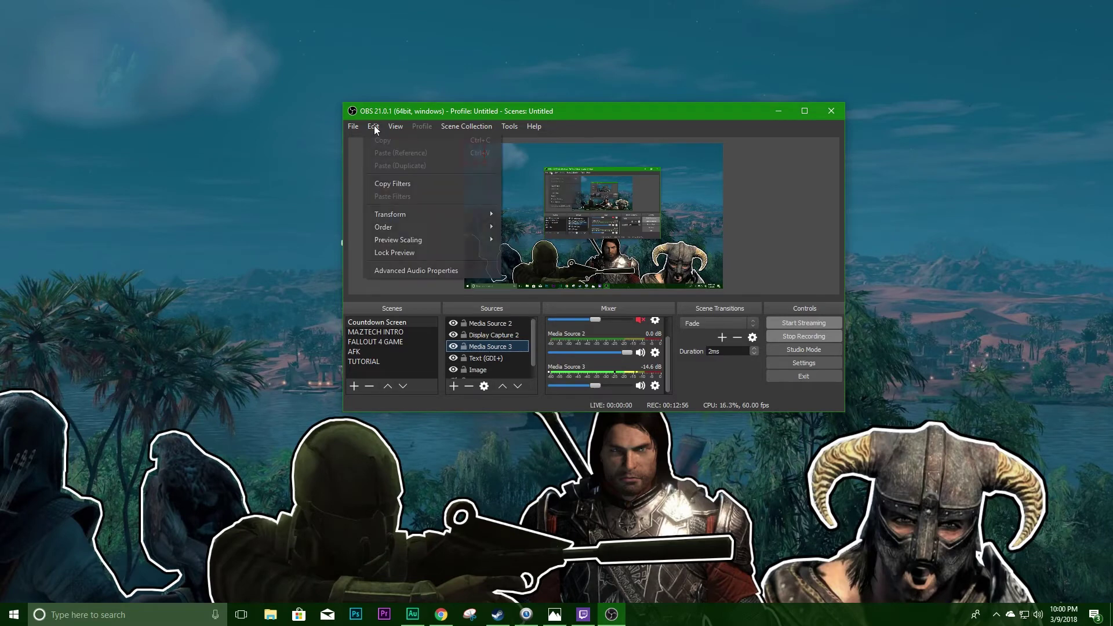
click(400, 272)
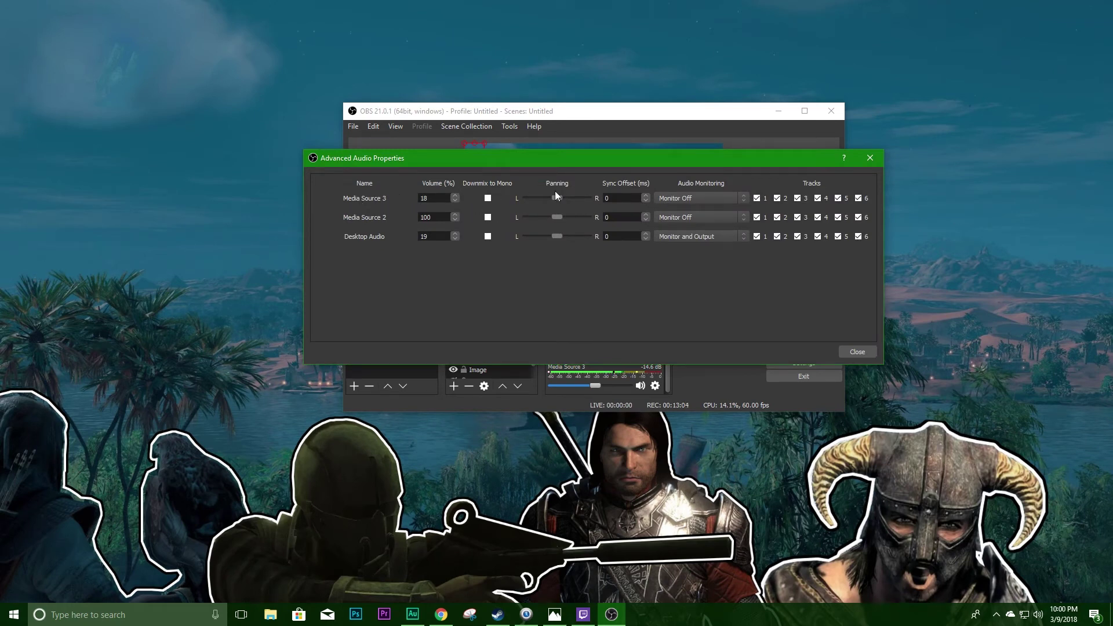
drag(576, 163, 639, 104)
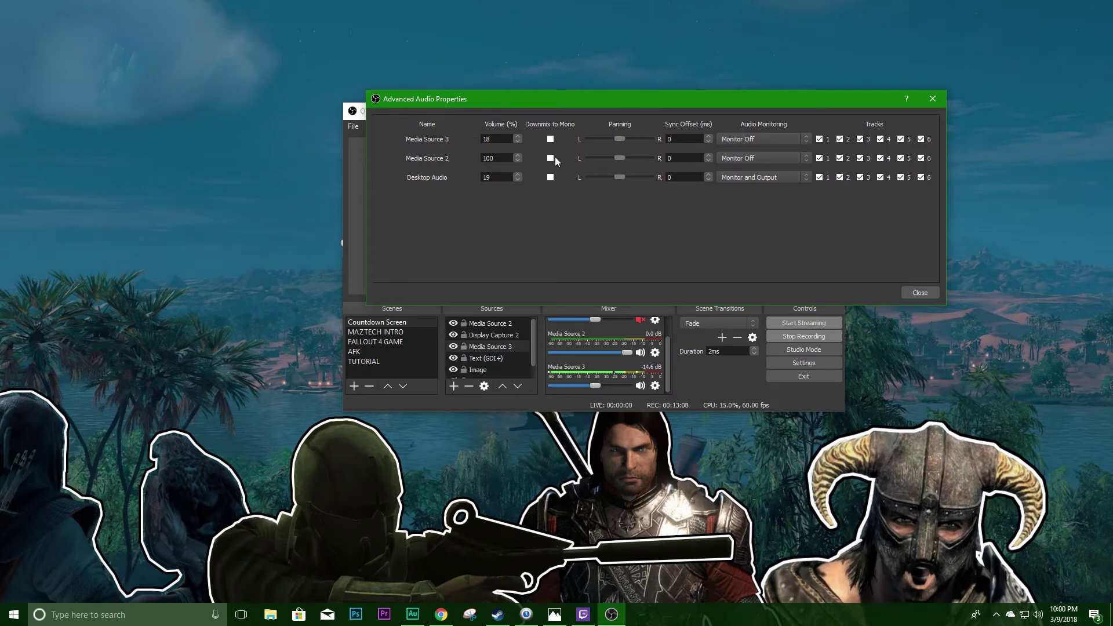
click(804, 141)
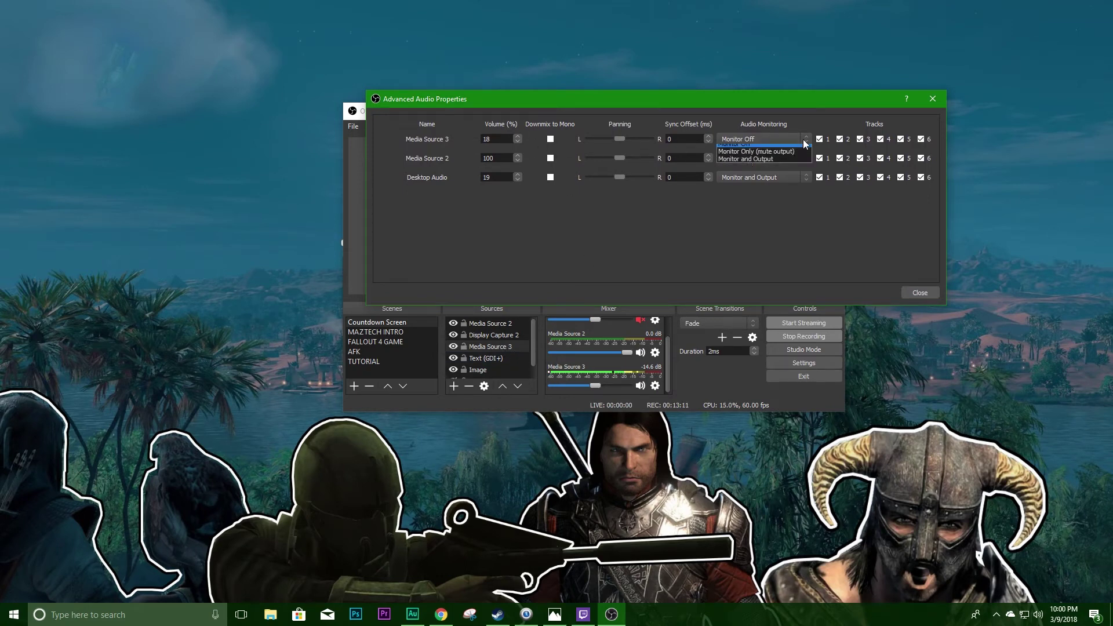
click(762, 165)
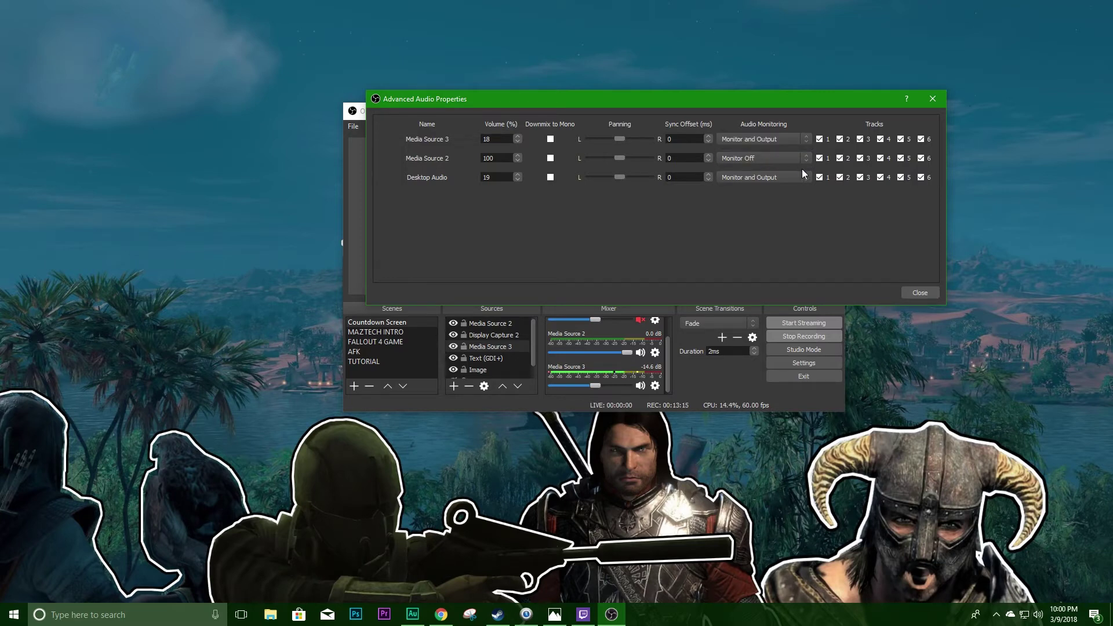
click(921, 293)
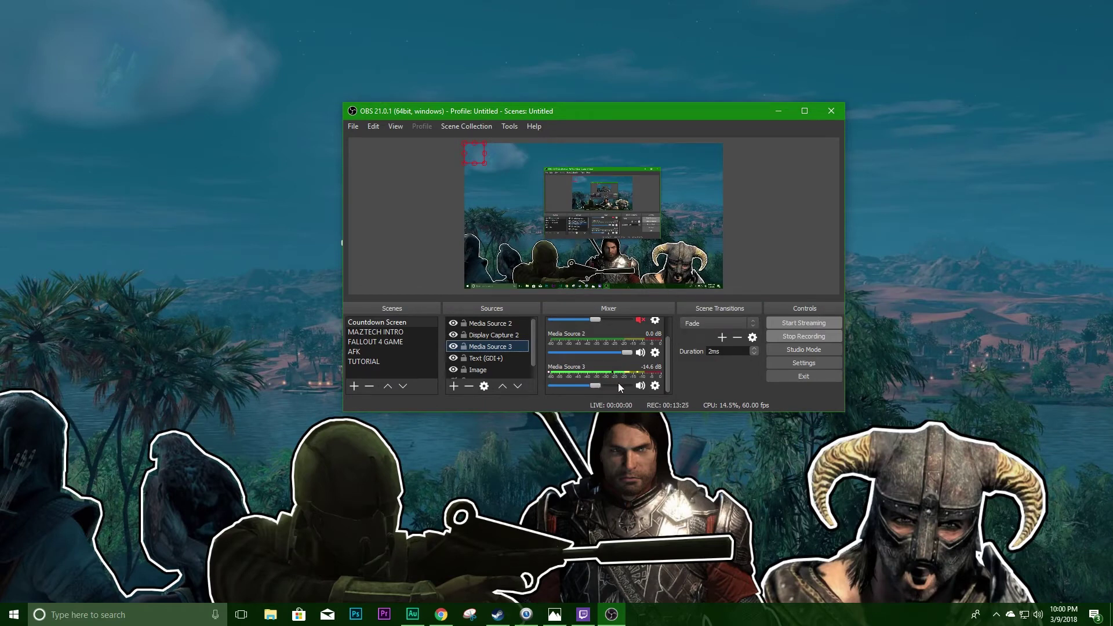
Toggle Media Source 3 off and on to test its music, and leave it hidden.
click(454, 347)
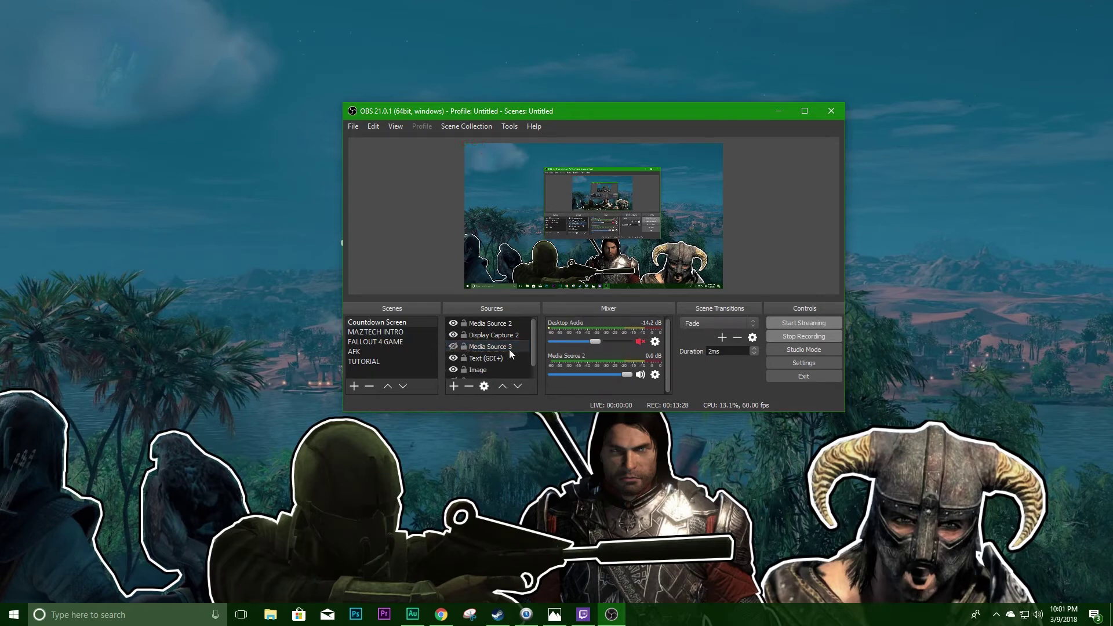
click(453, 347)
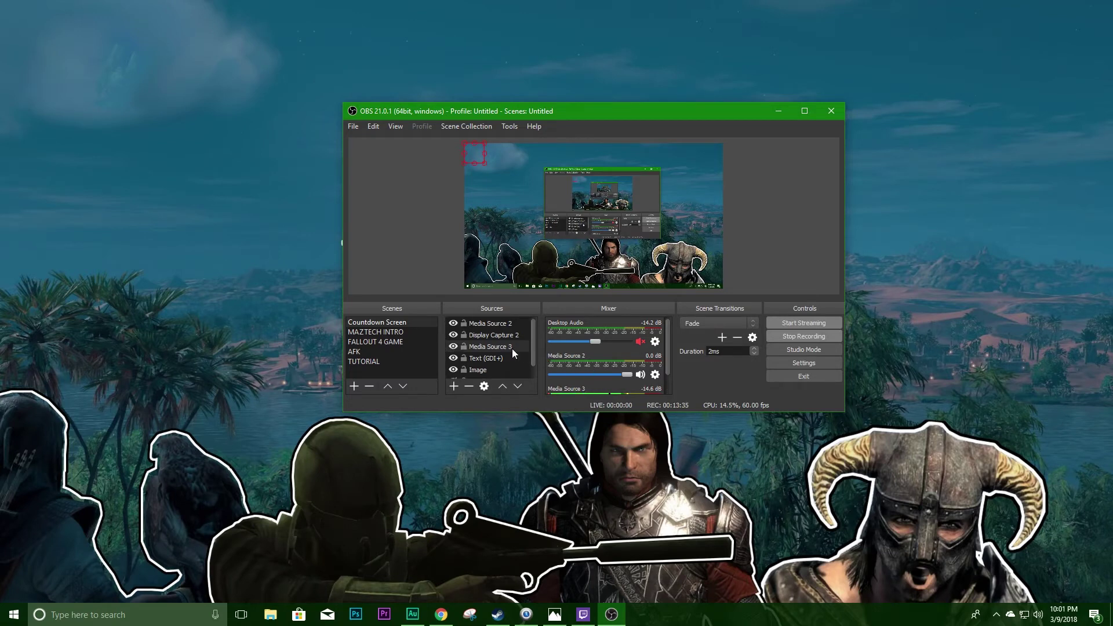
click(454, 346)
Set the scene transition to Cut and switch to FALLOUT 4 GAME, back to Countdown Screen, and on to MAZTECH INTRO.
click(742, 323)
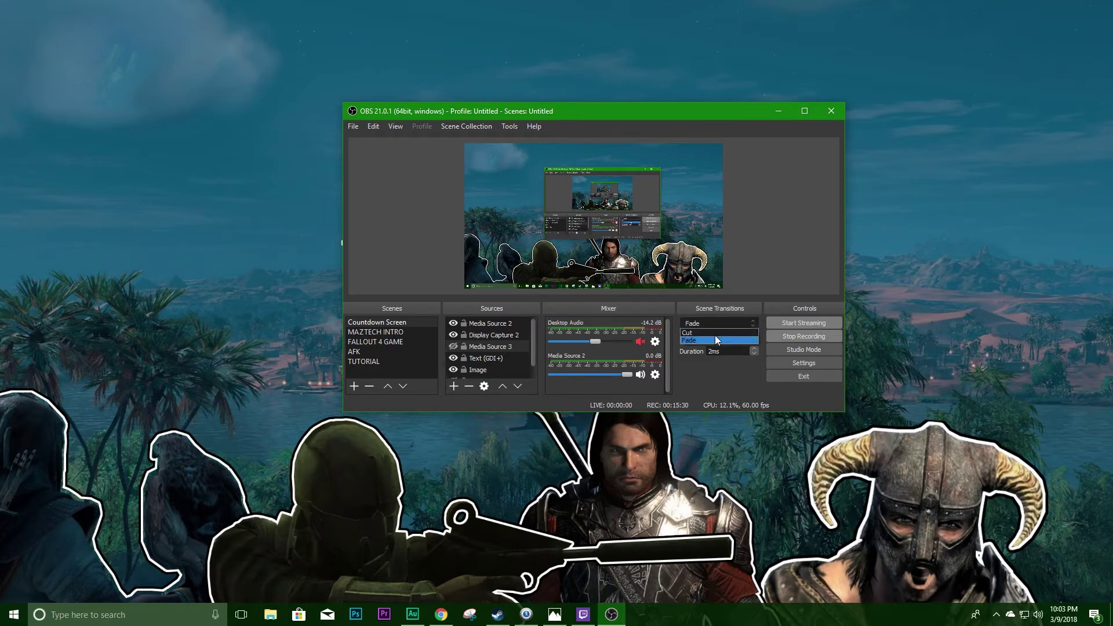
click(715, 335)
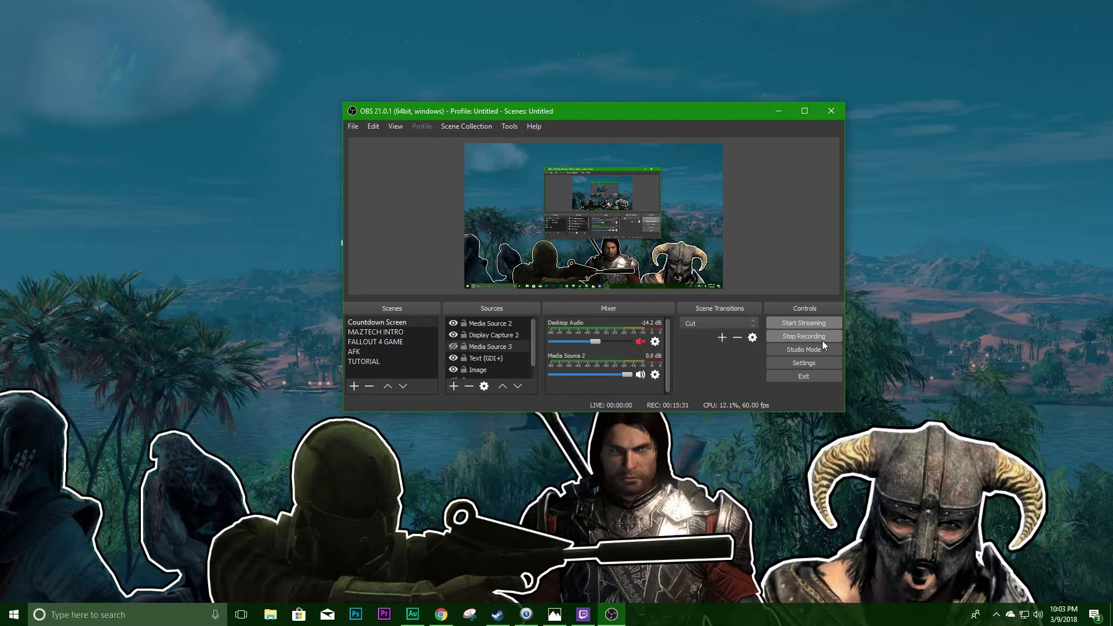
click(396, 342)
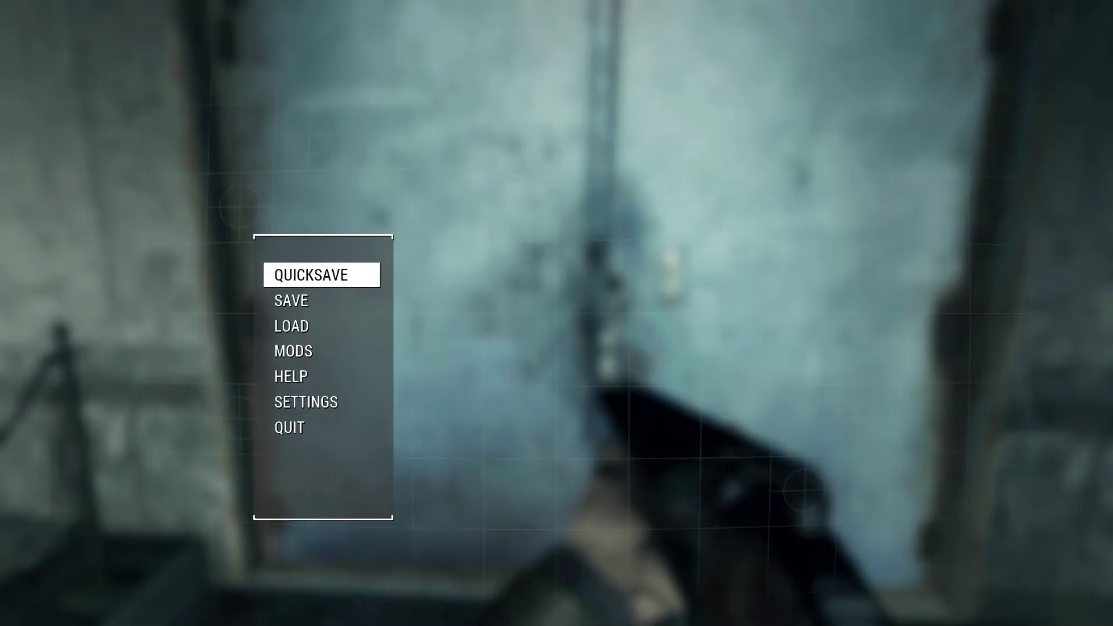
click(398, 322)
click(401, 332)
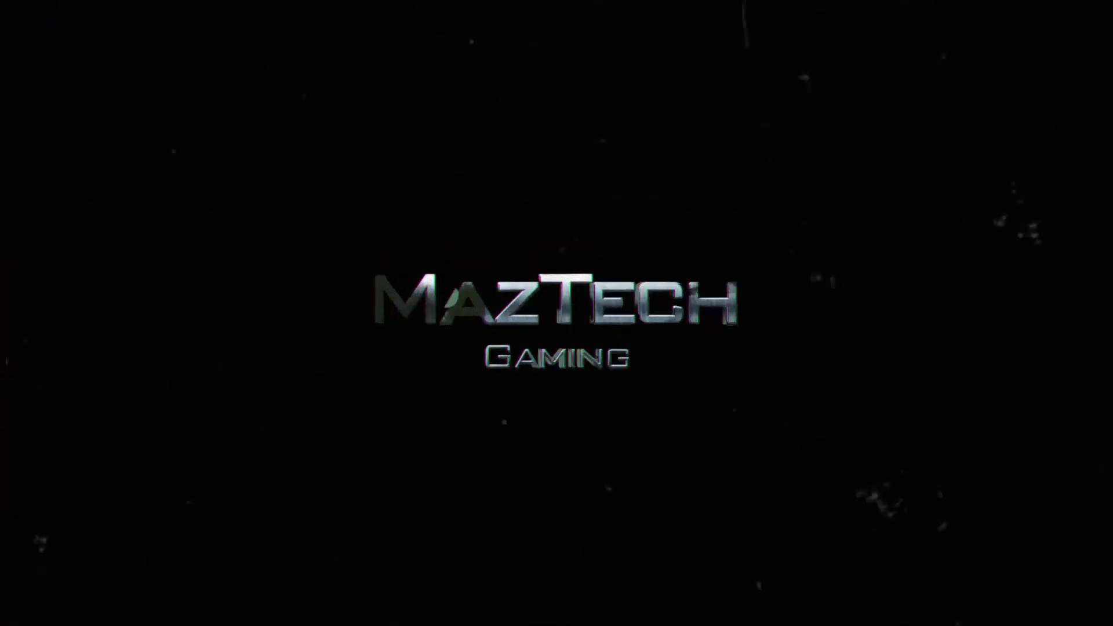
Return to the Countdown Screen scene, set the transition to Fade at 300 ms, and lower Desktop Audio to about -101.9 dB.
click(398, 322)
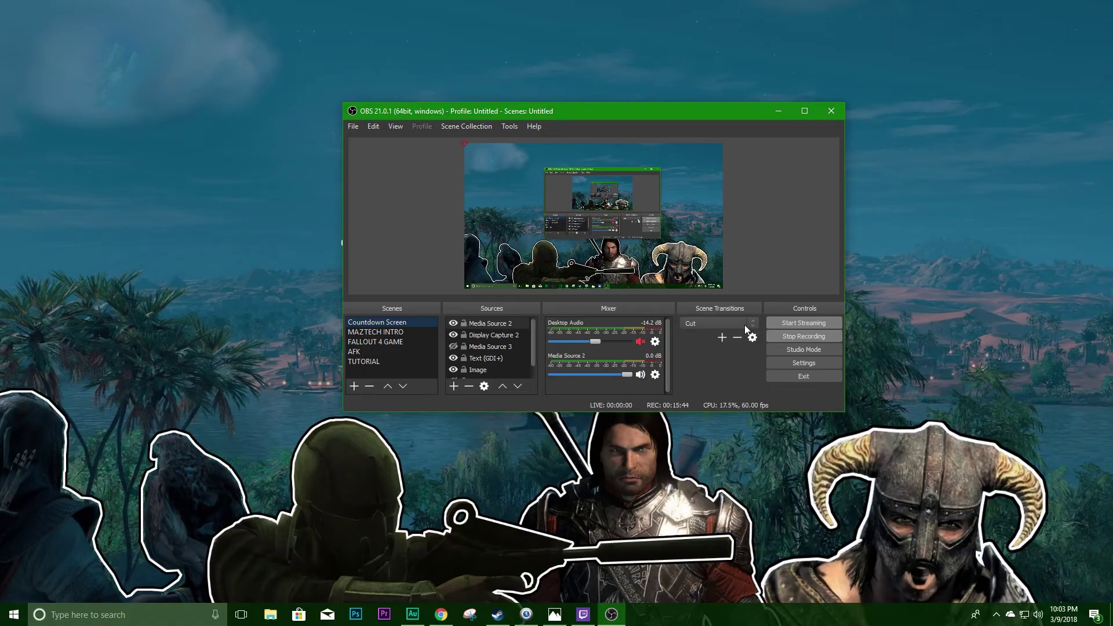
click(740, 323)
click(697, 337)
click(755, 349)
click(754, 349)
click(754, 349)
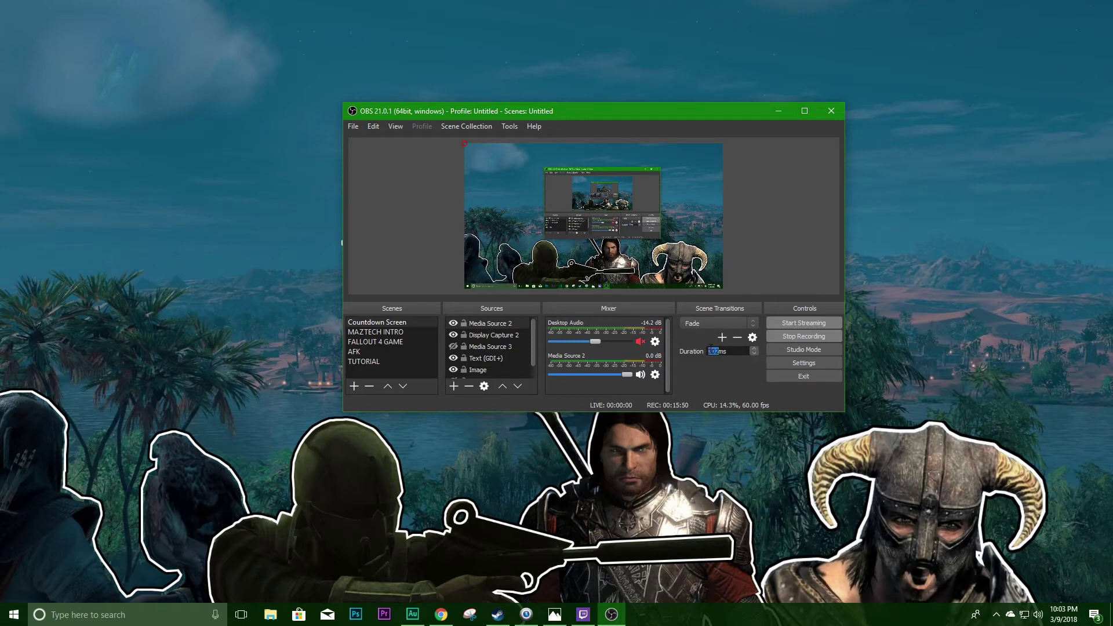
text(600)
click(555, 342)
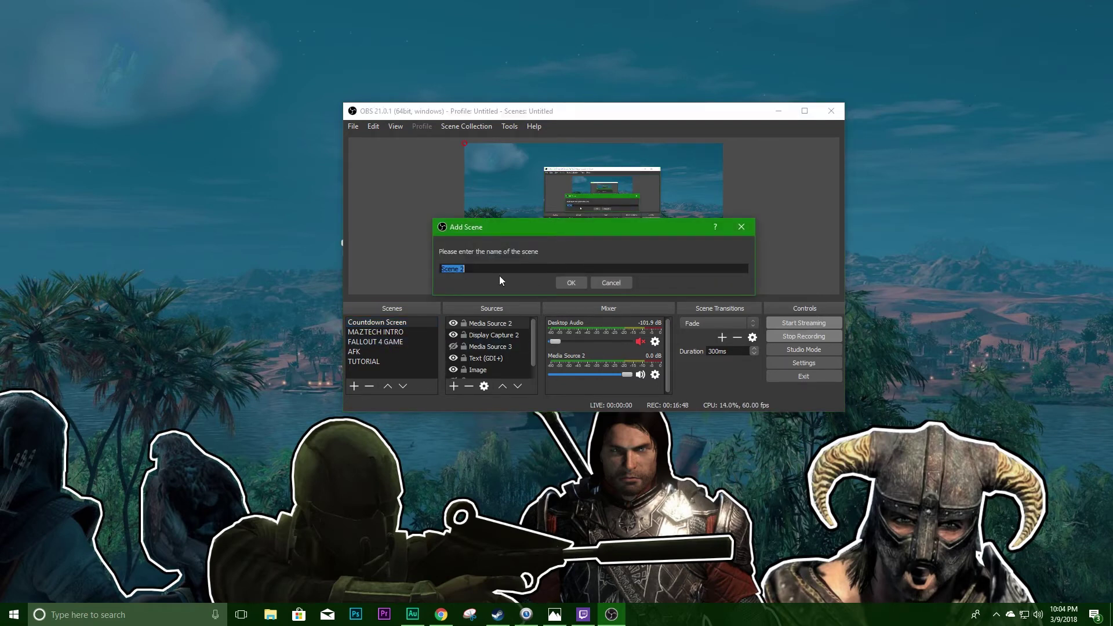
Create a scene named Computer display with a display capture of Display 0: 1920x1080 @ 0,0, and switch to FALLOUT 4 GAME.
text(Comput)
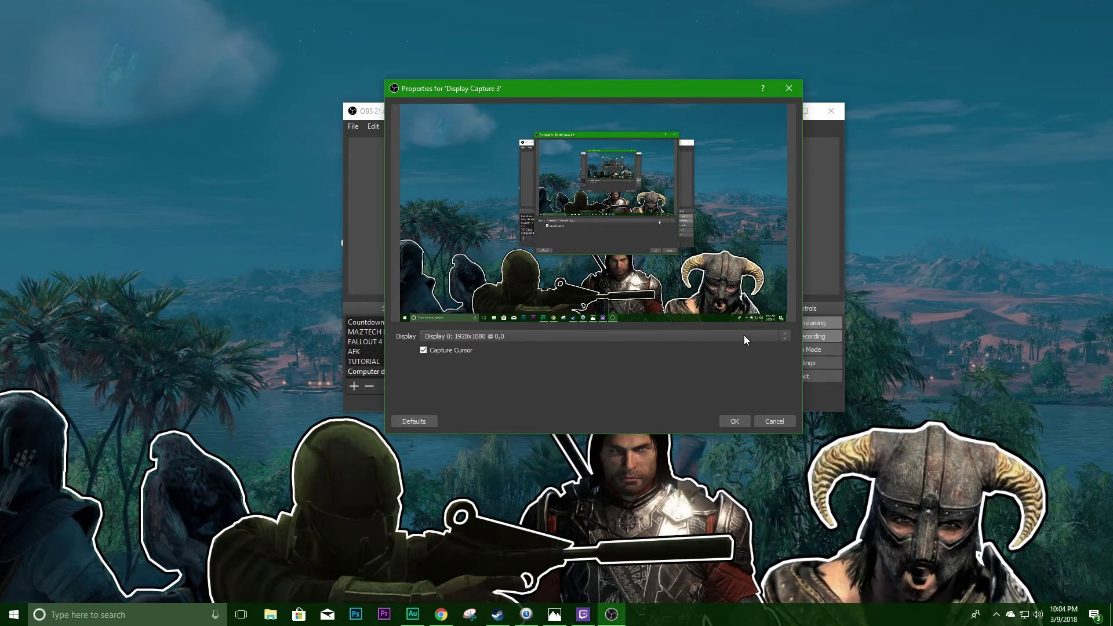
click(745, 337)
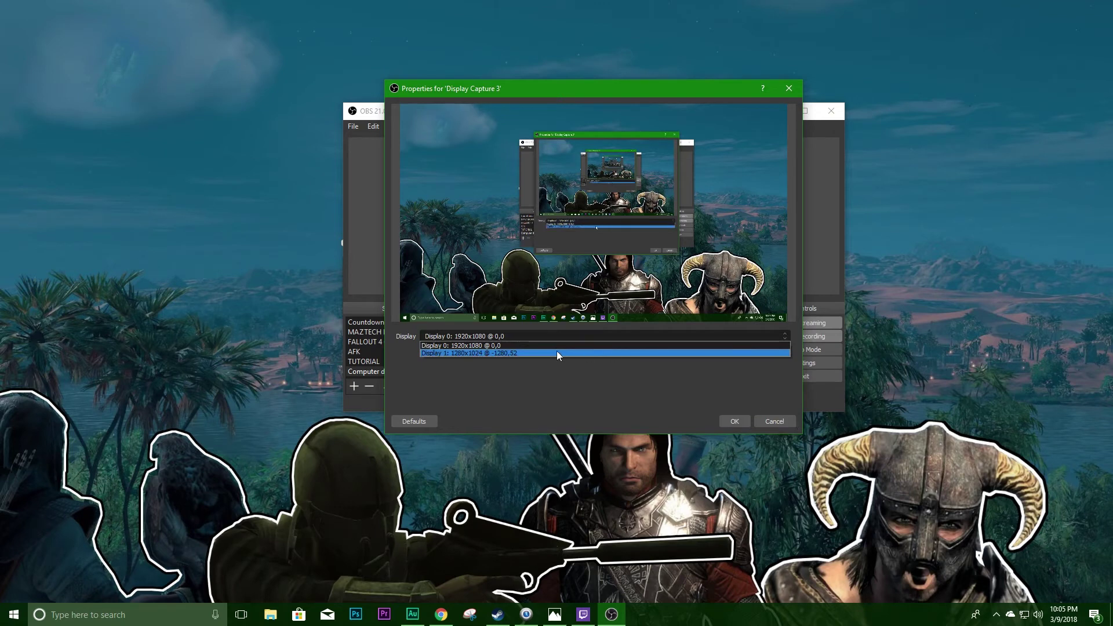
click(482, 345)
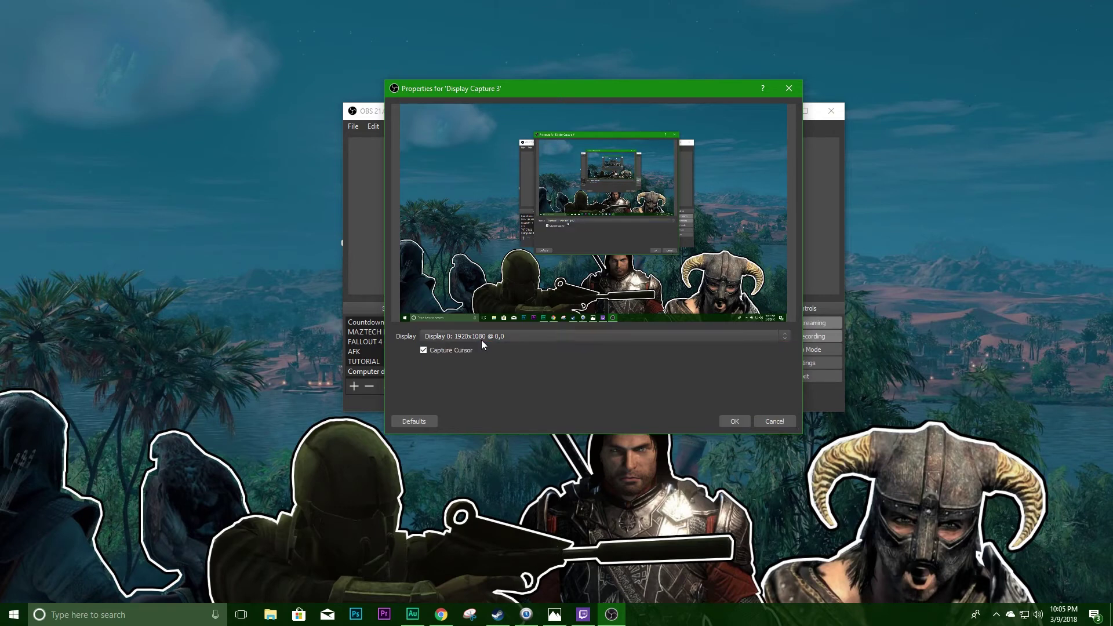
click(732, 421)
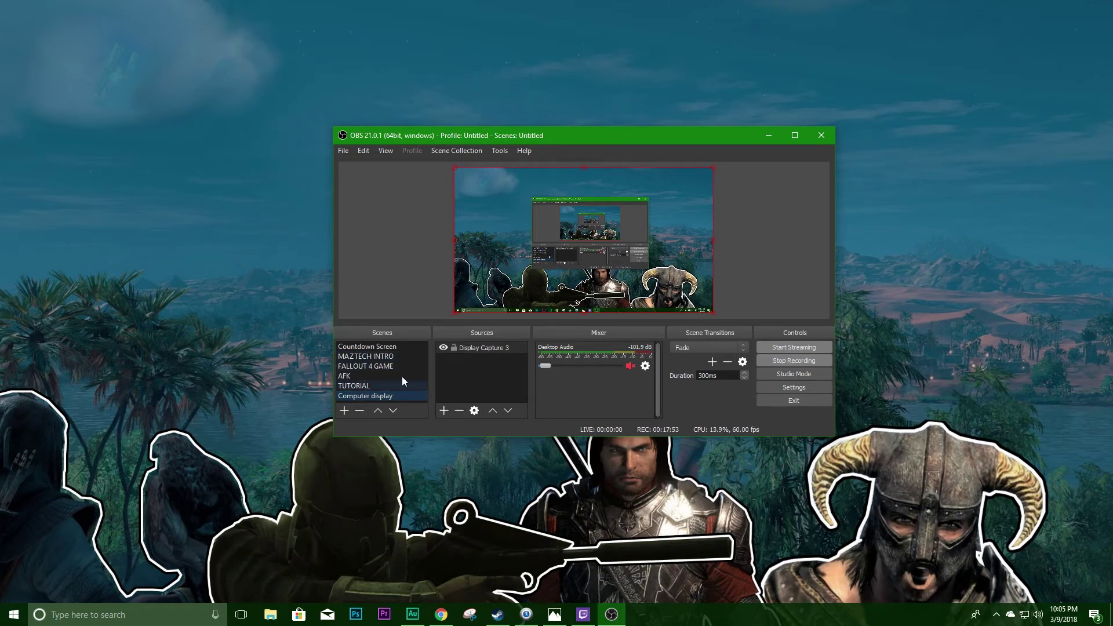
click(359, 368)
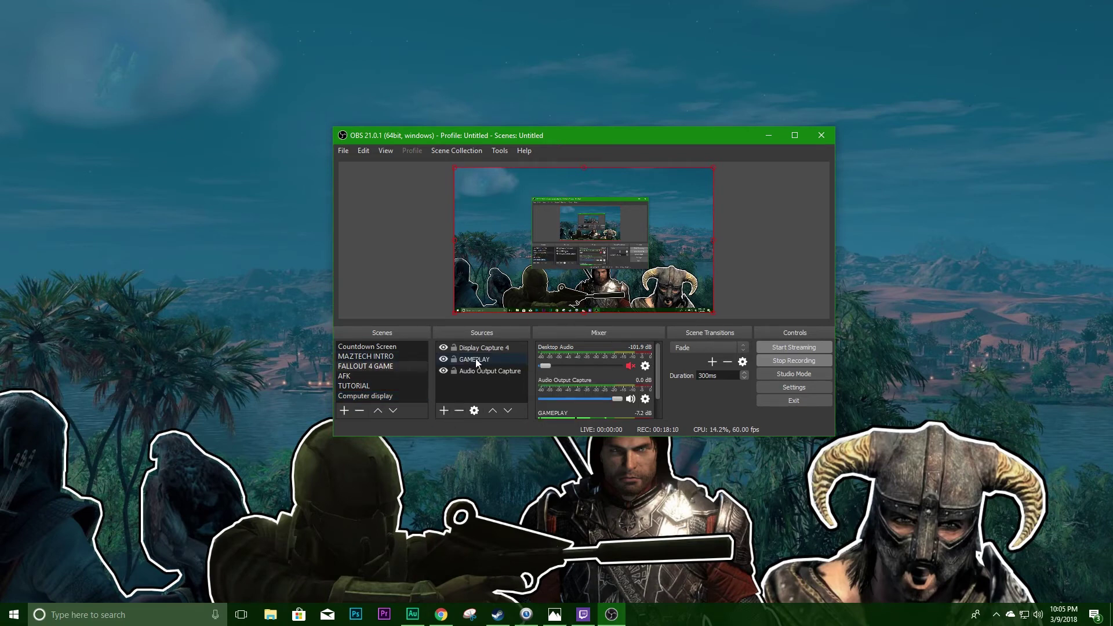
Try adding a new Video Capture Device source to the FALLOUT 4 GAME scene with Elgato Game Capture HD as its device.
click(445, 411)
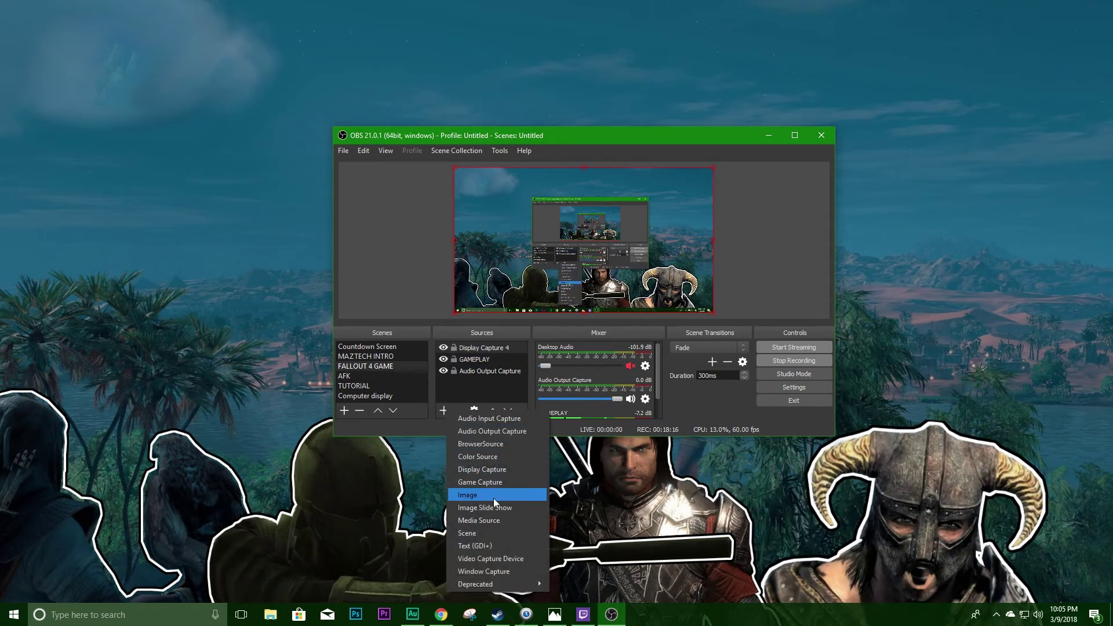
click(496, 559)
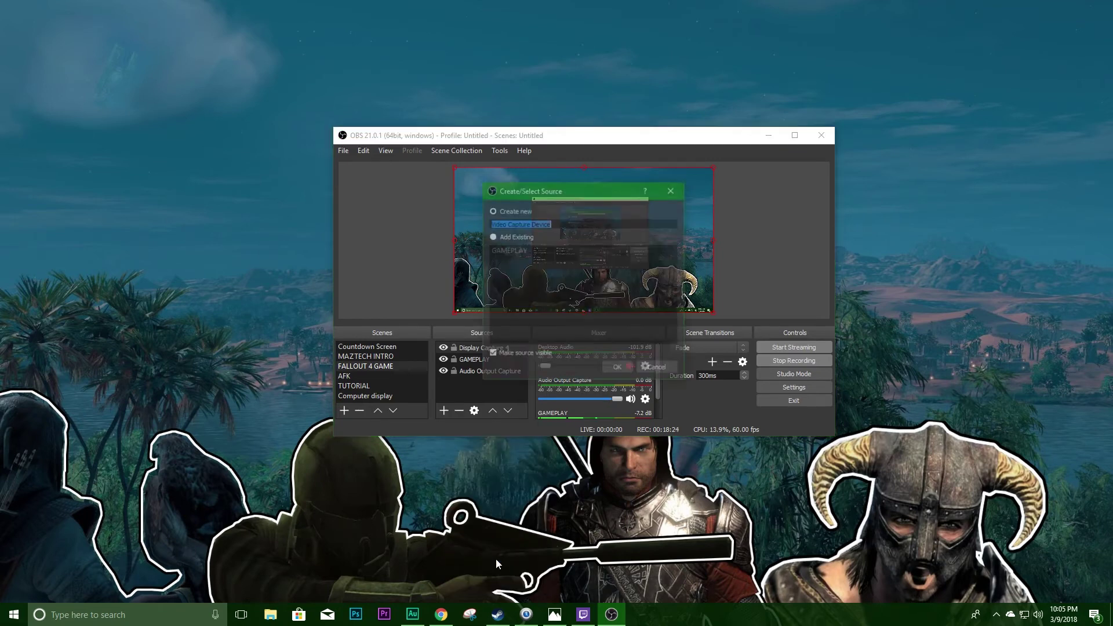
drag(595, 188, 698, 204)
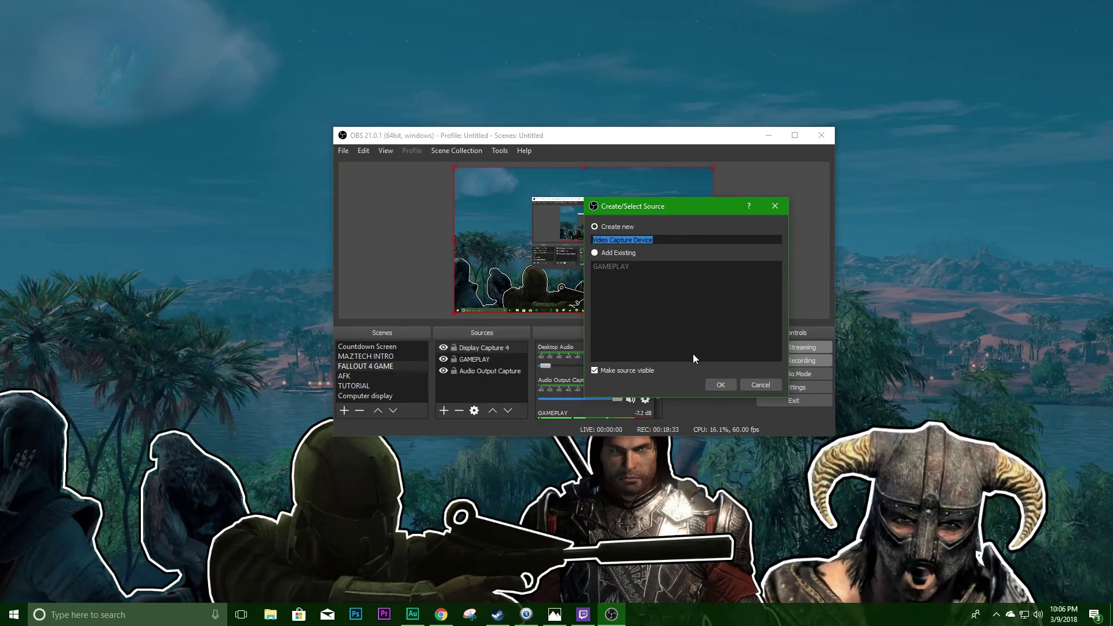
click(721, 385)
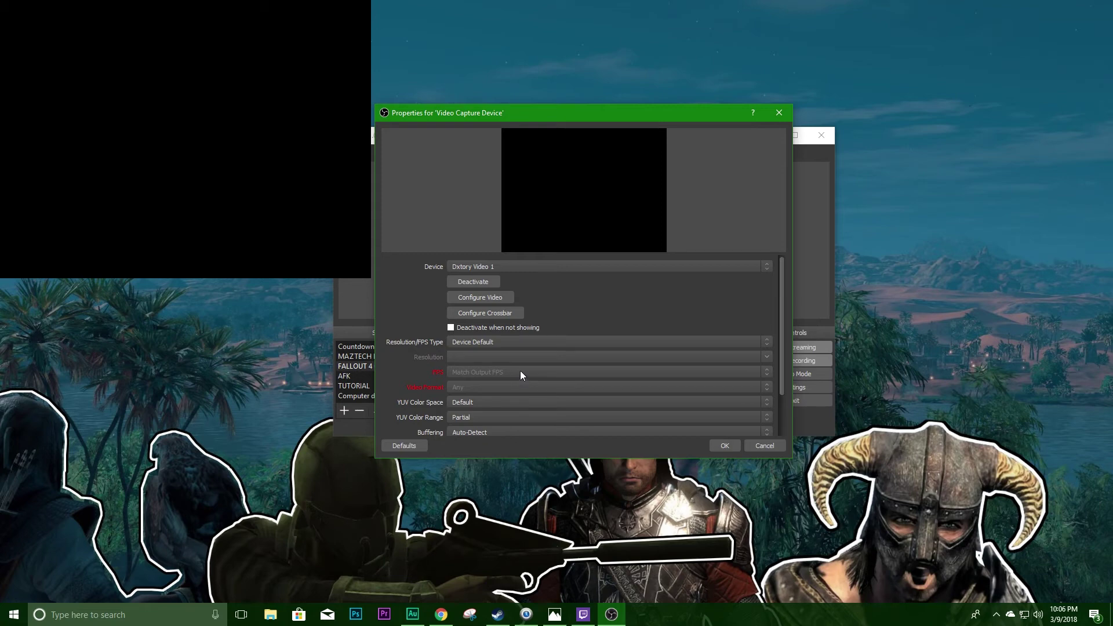
click(523, 268)
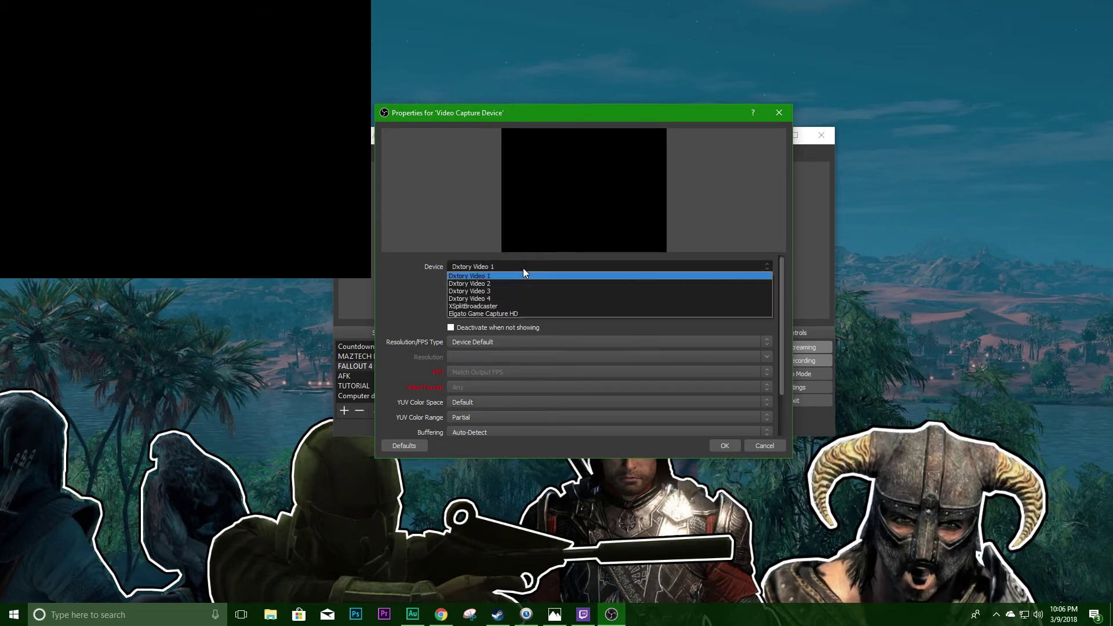
click(486, 314)
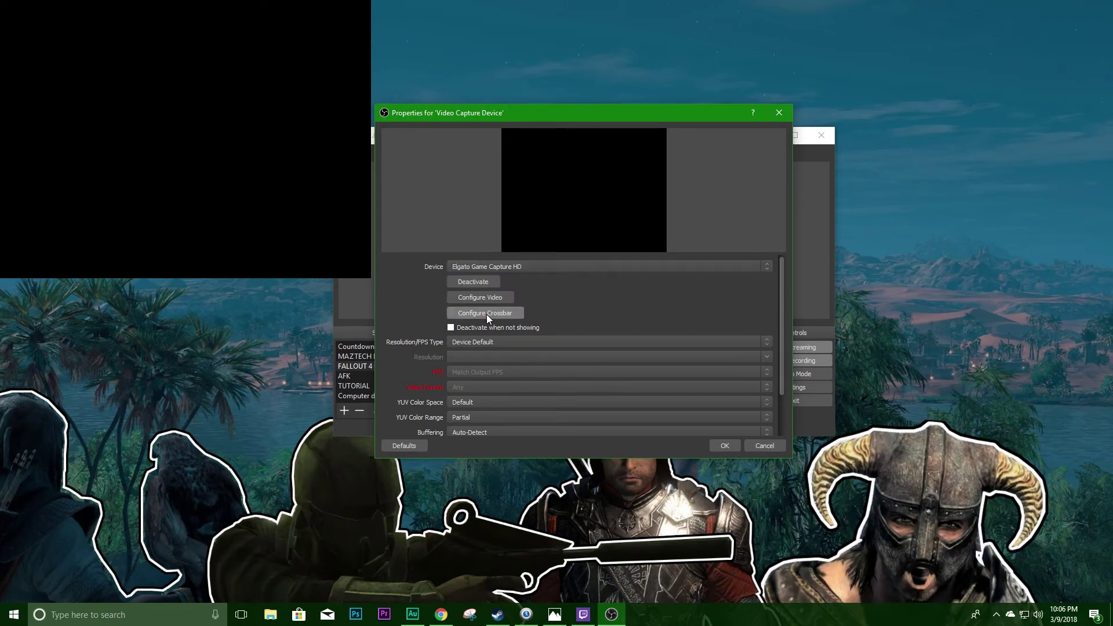
click(726, 446)
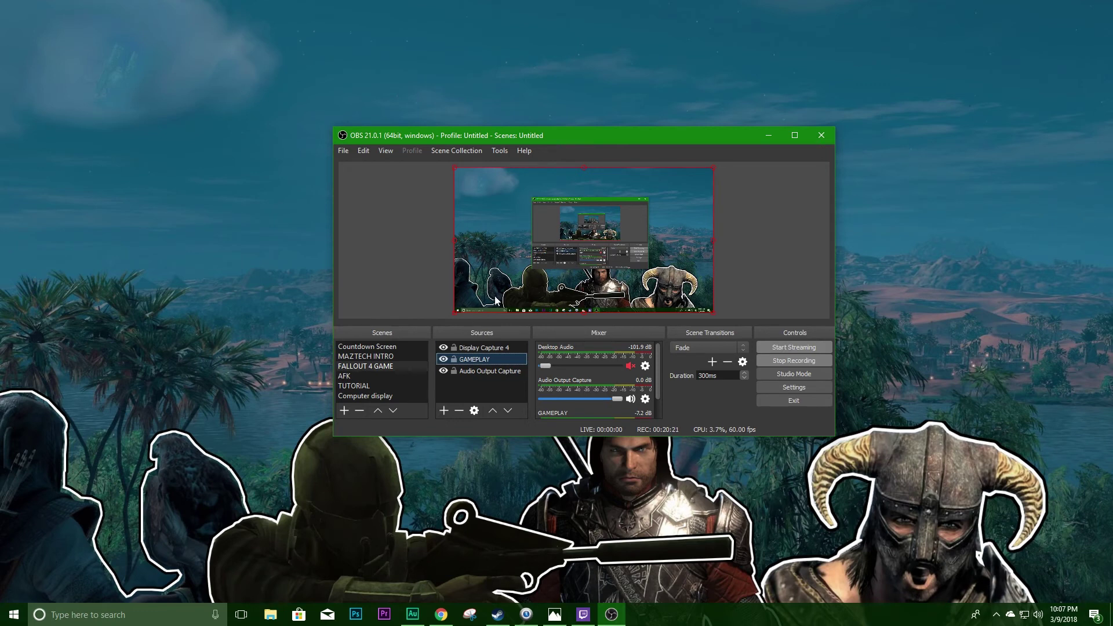
Add a new Text (GDI+) source to the FALLOUT 4 GAME scene and set it to read from a file.
click(443, 410)
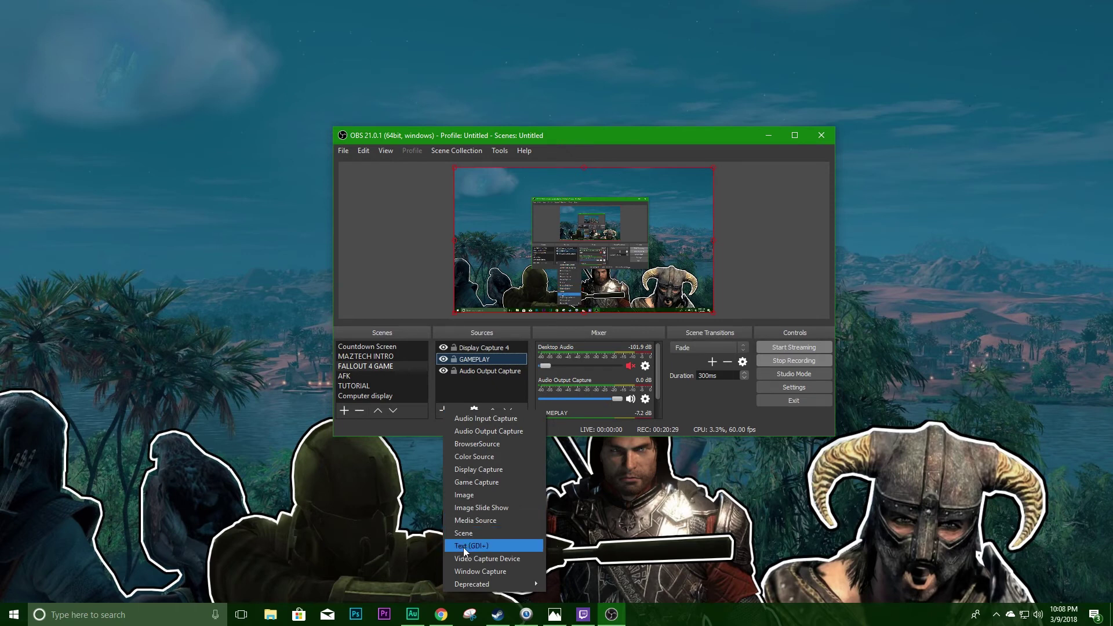
click(485, 546)
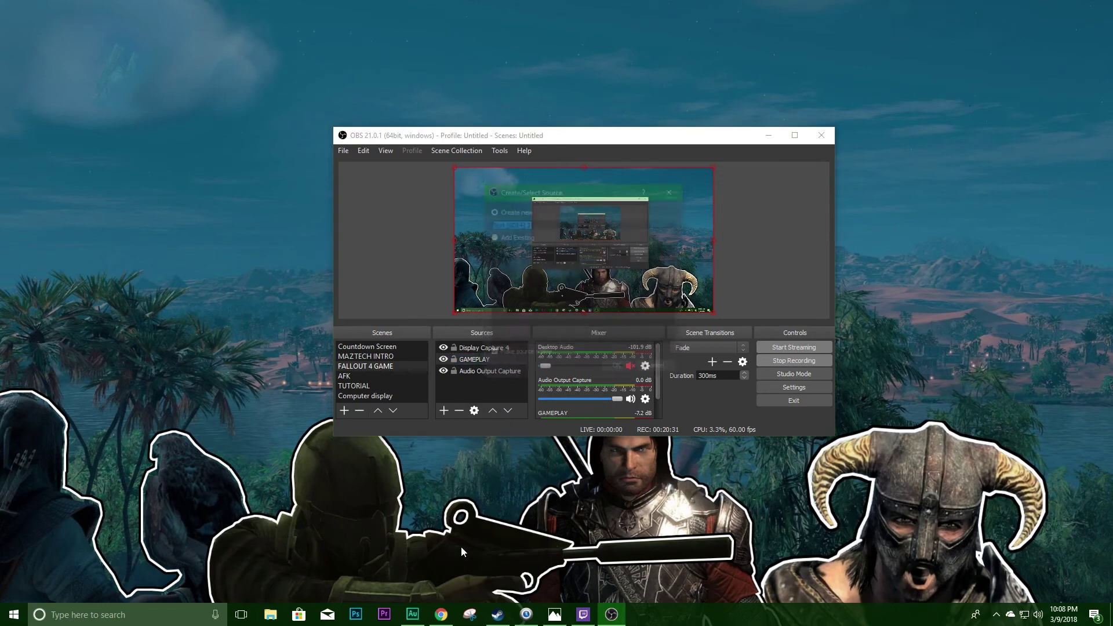
click(620, 369)
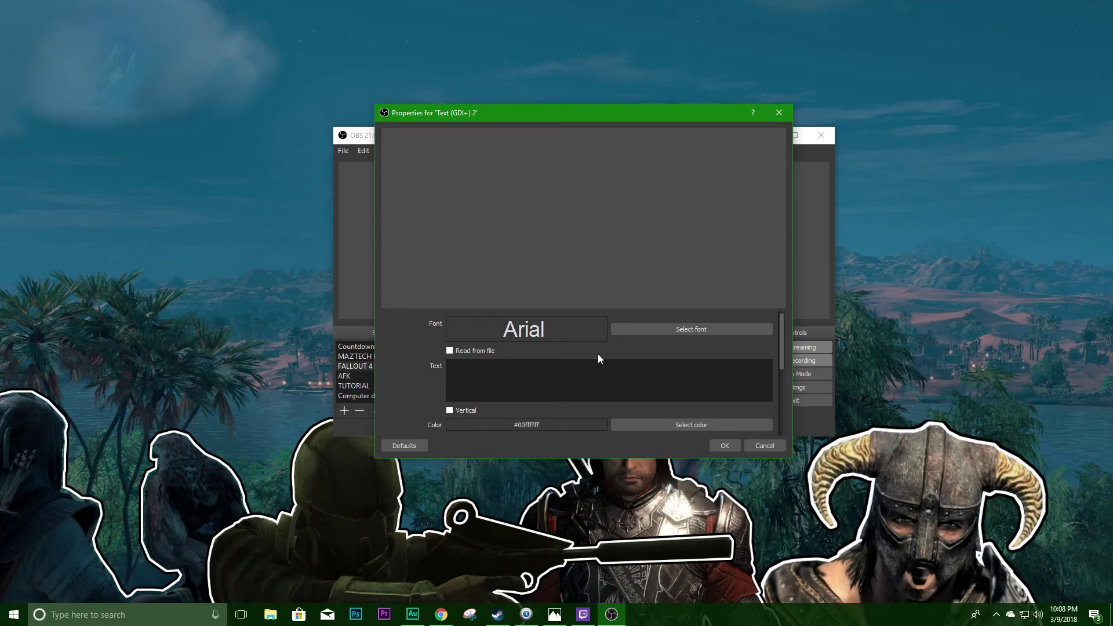
click(450, 351)
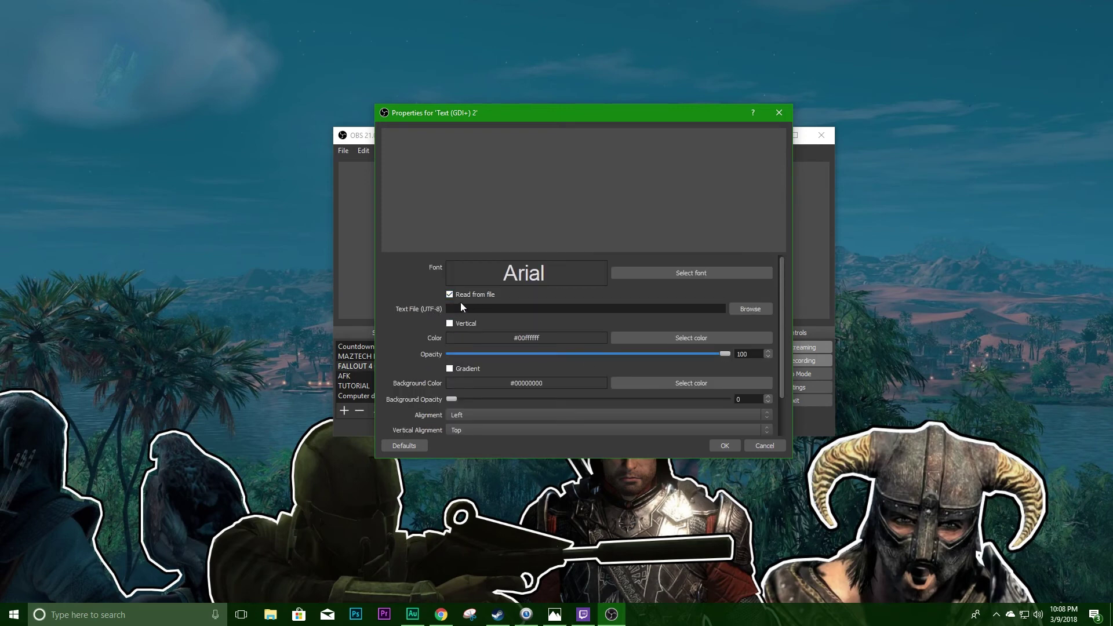
Load ChronoDown.txt from Snaz's TextFiles folder into the text source and enlarge the text in the preview.
click(753, 308)
click(413, 189)
click(668, 149)
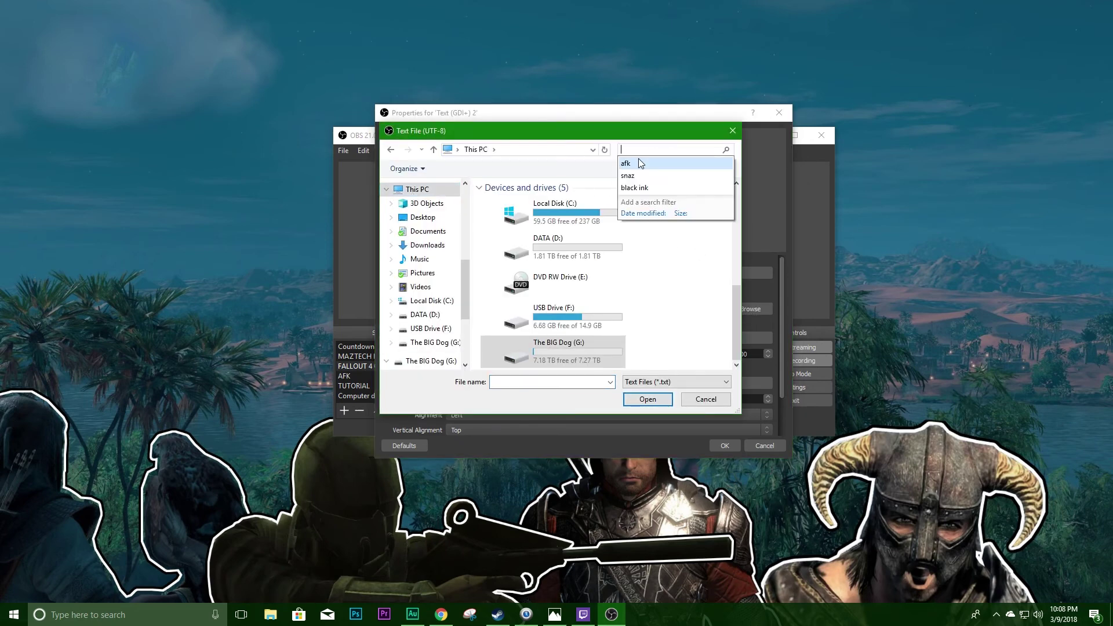
click(636, 177)
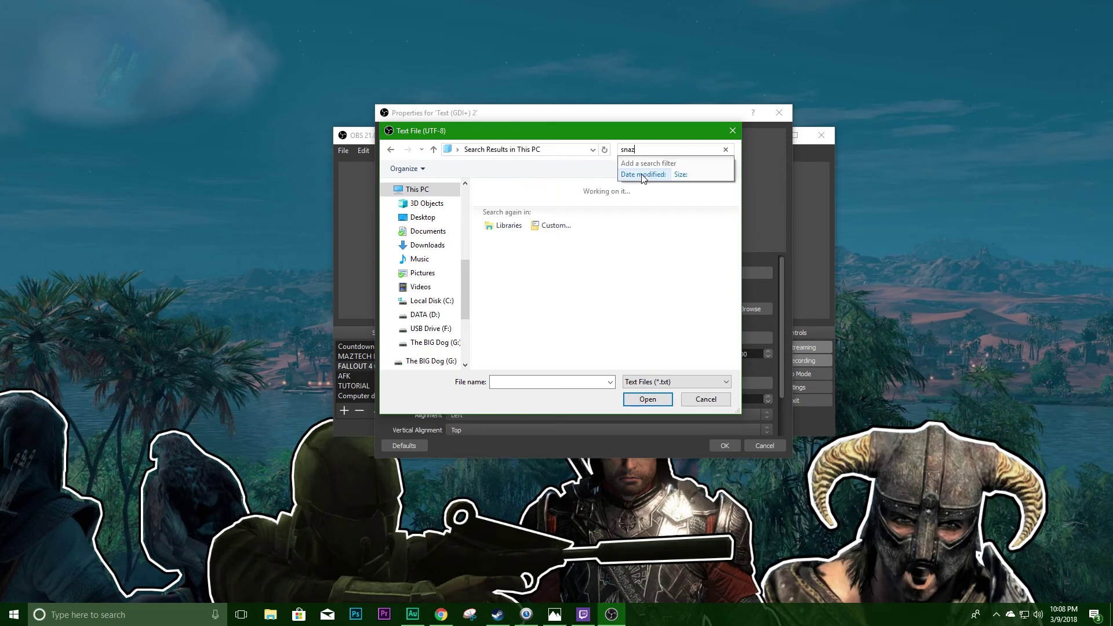
double_click(507, 200)
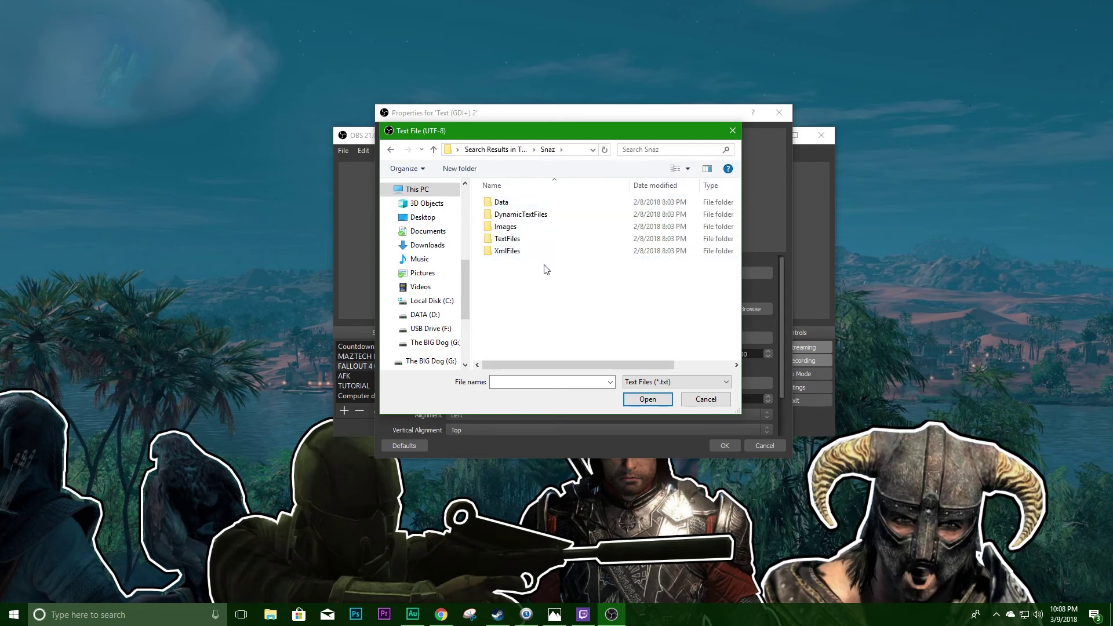
click(505, 240)
double_click(505, 241)
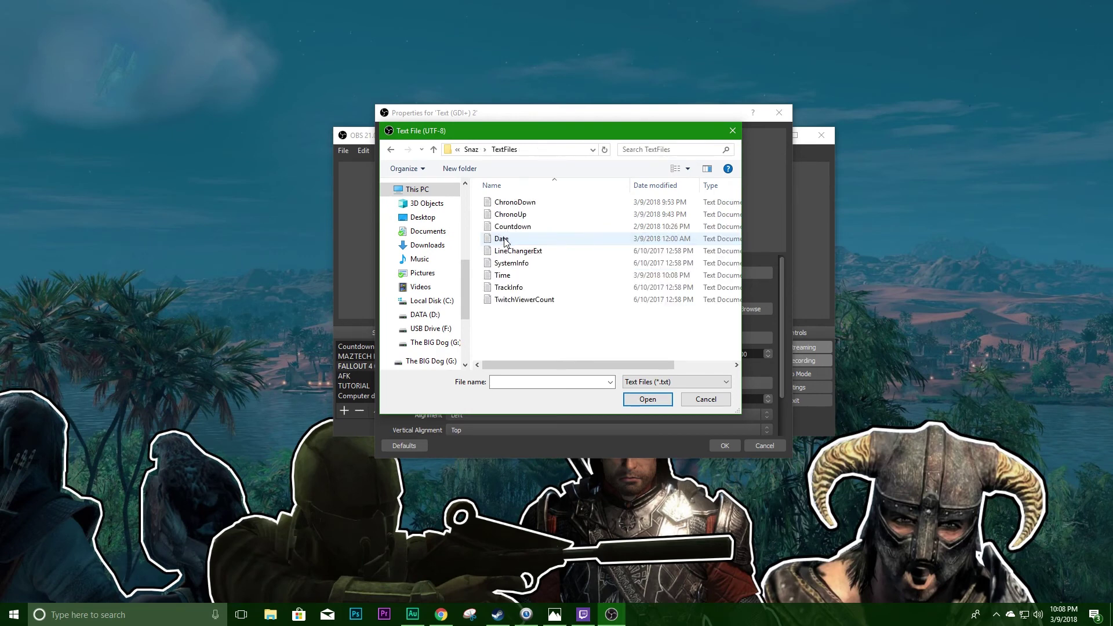
double_click(530, 204)
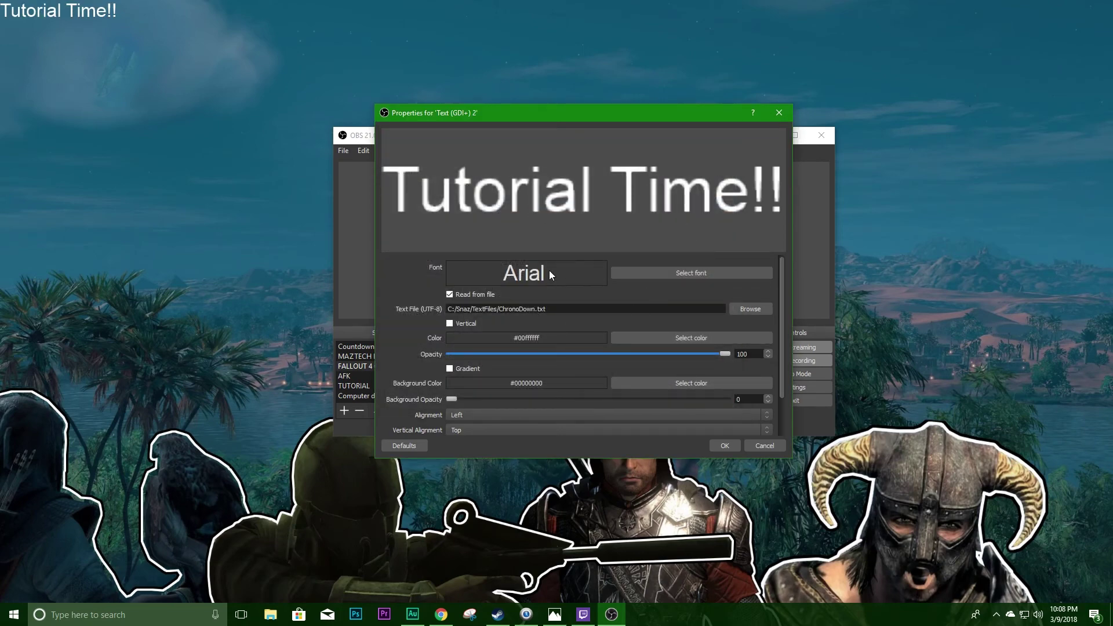
click(728, 445)
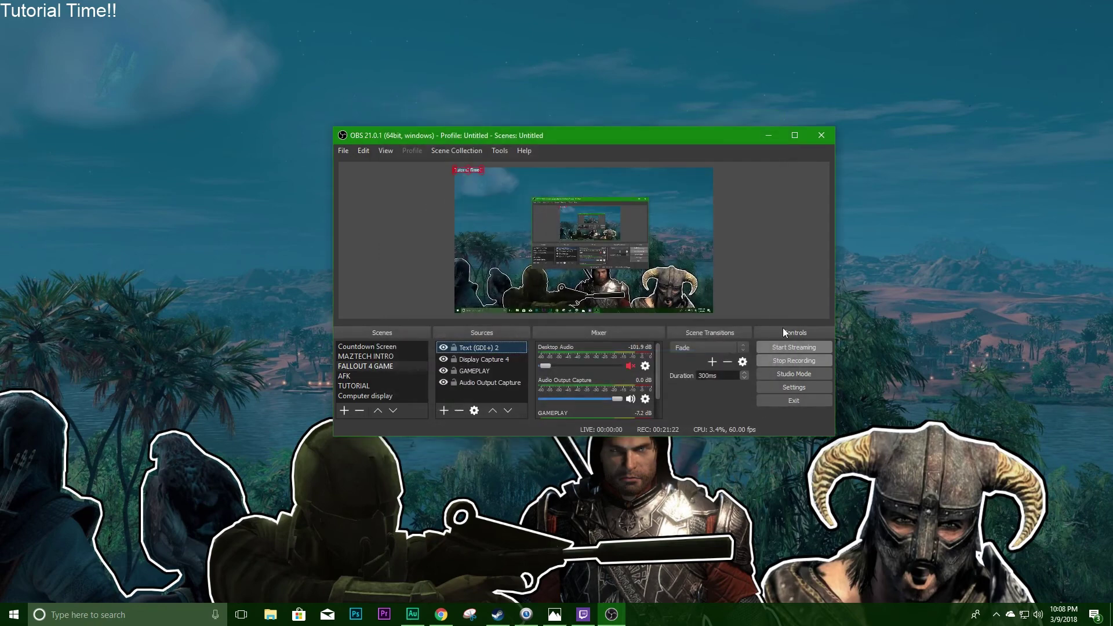
drag(482, 173, 515, 195)
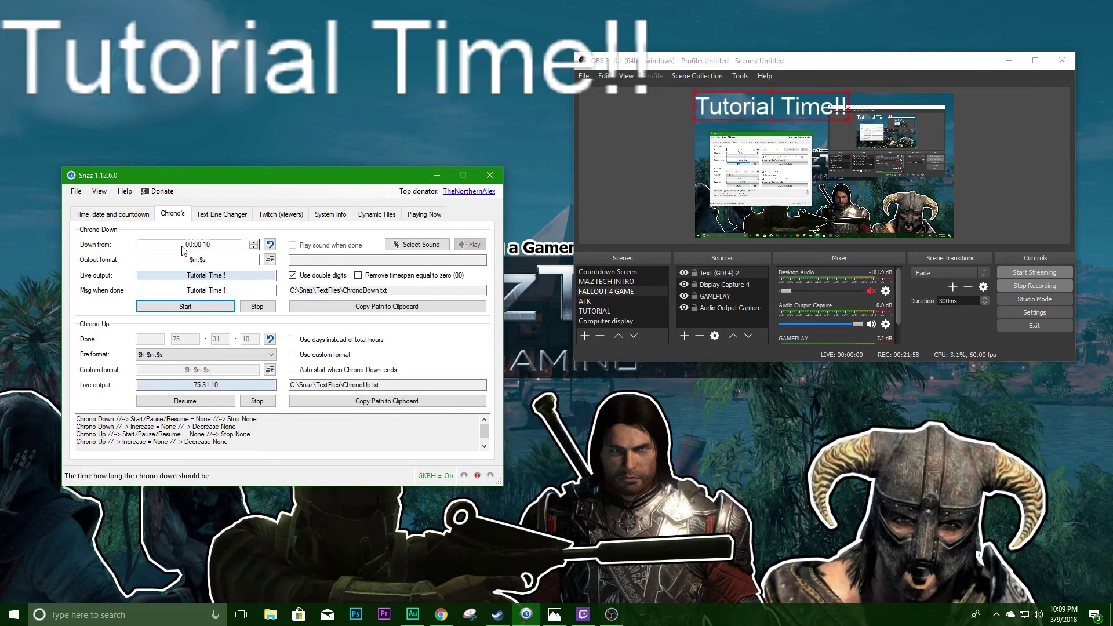
In Snaz, set Chrono Down to count from 00:00:05, start it, and return to the chrono settings.
click(215, 248)
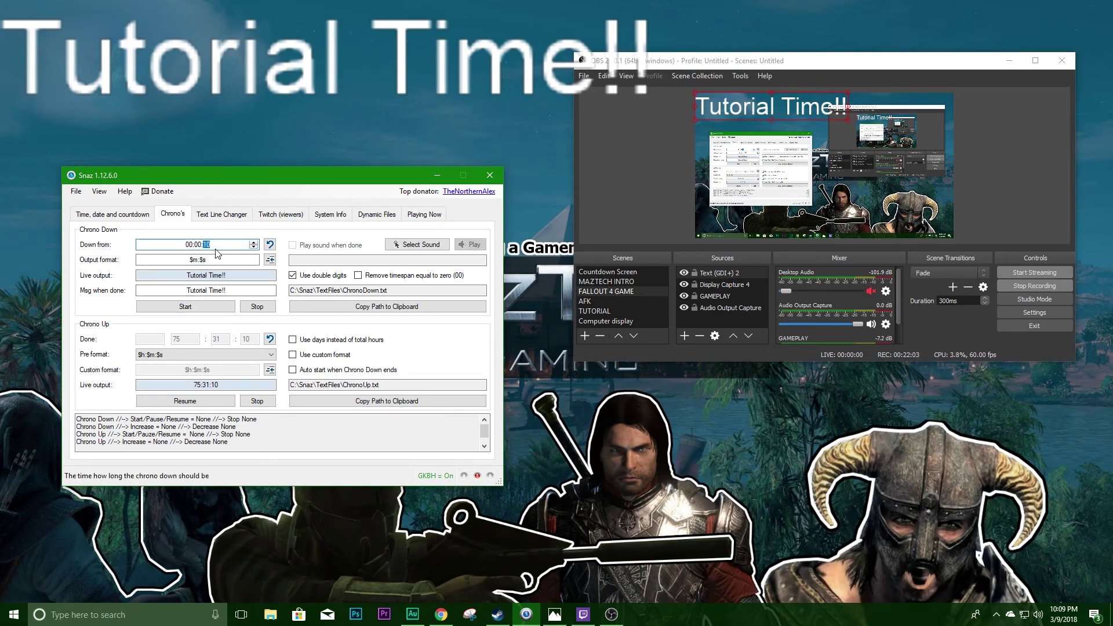
text(05)
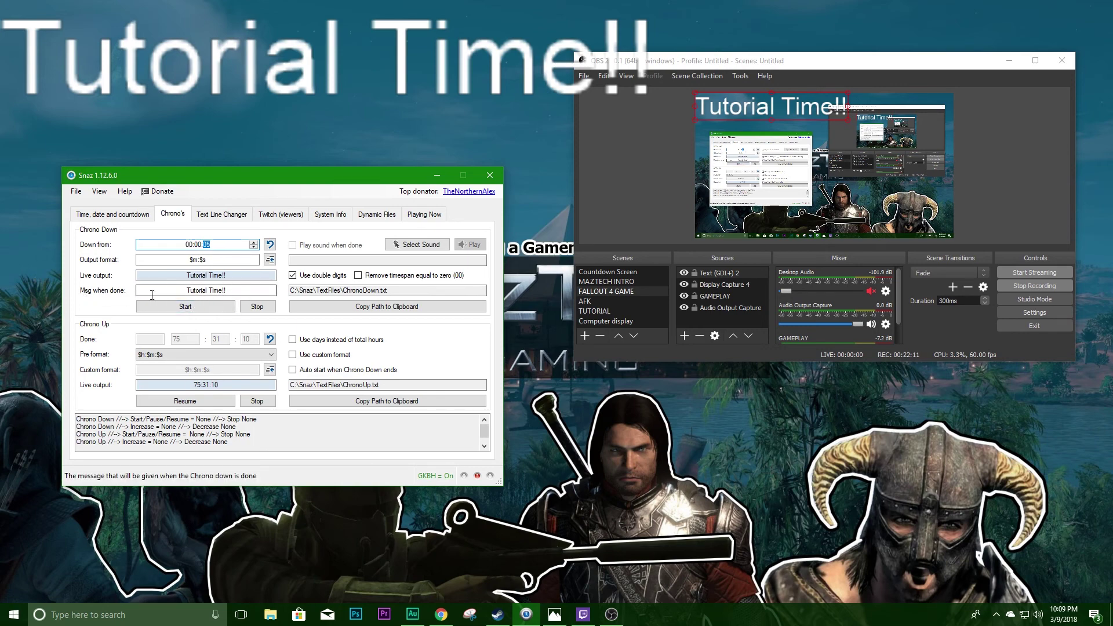
click(190, 307)
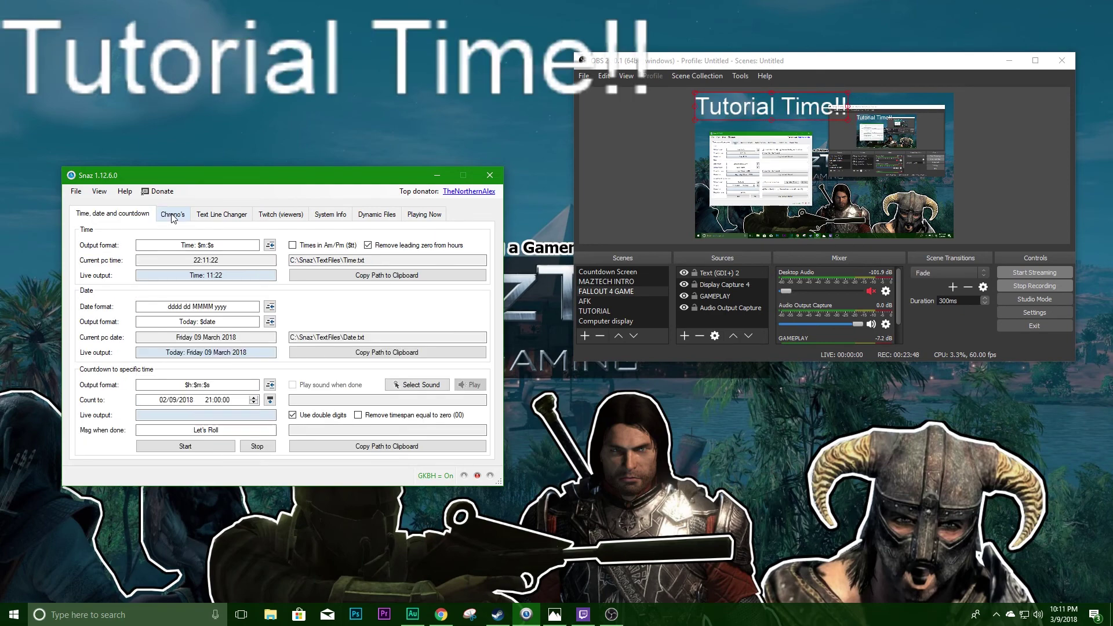
click(172, 216)
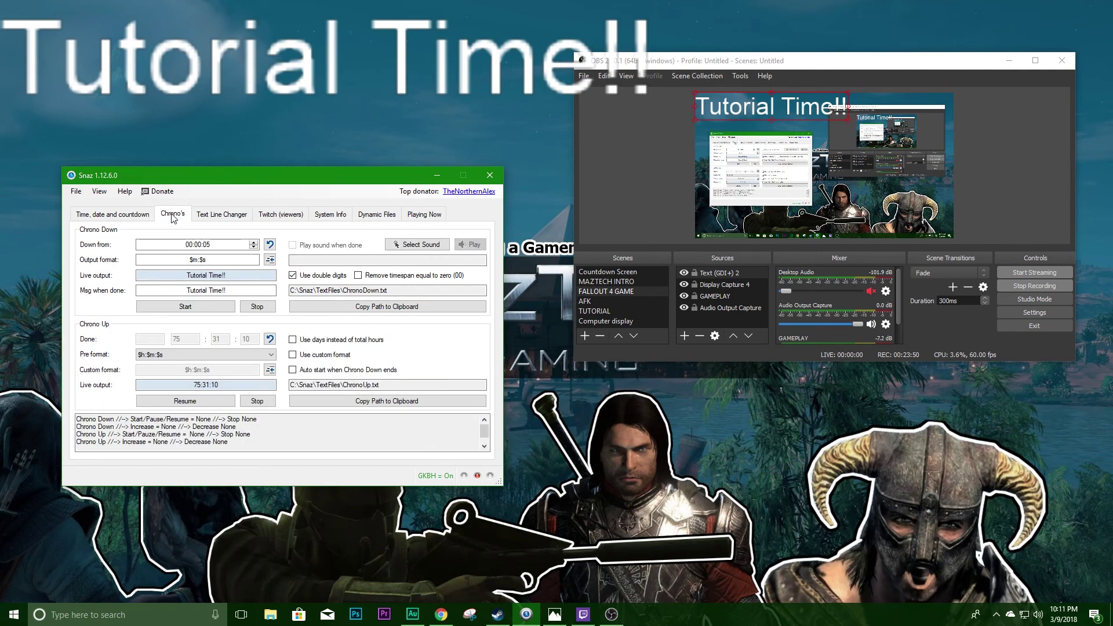